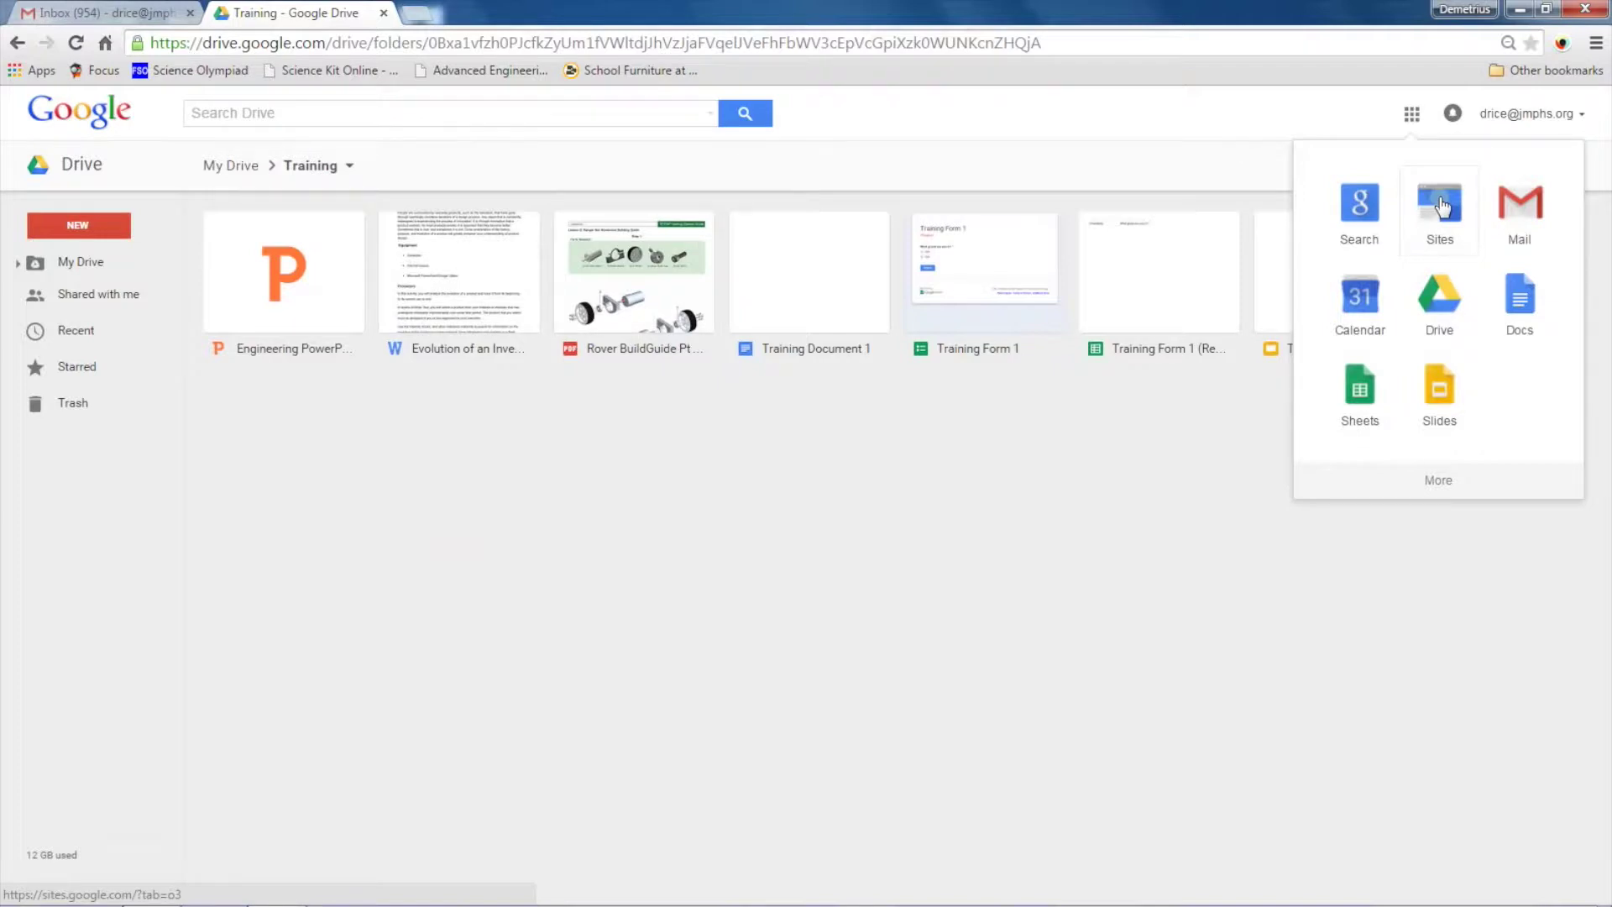
Open Google Sites from Drive and start creating a new site
{"action": "left_click", "coordinate": [1441, 205]}
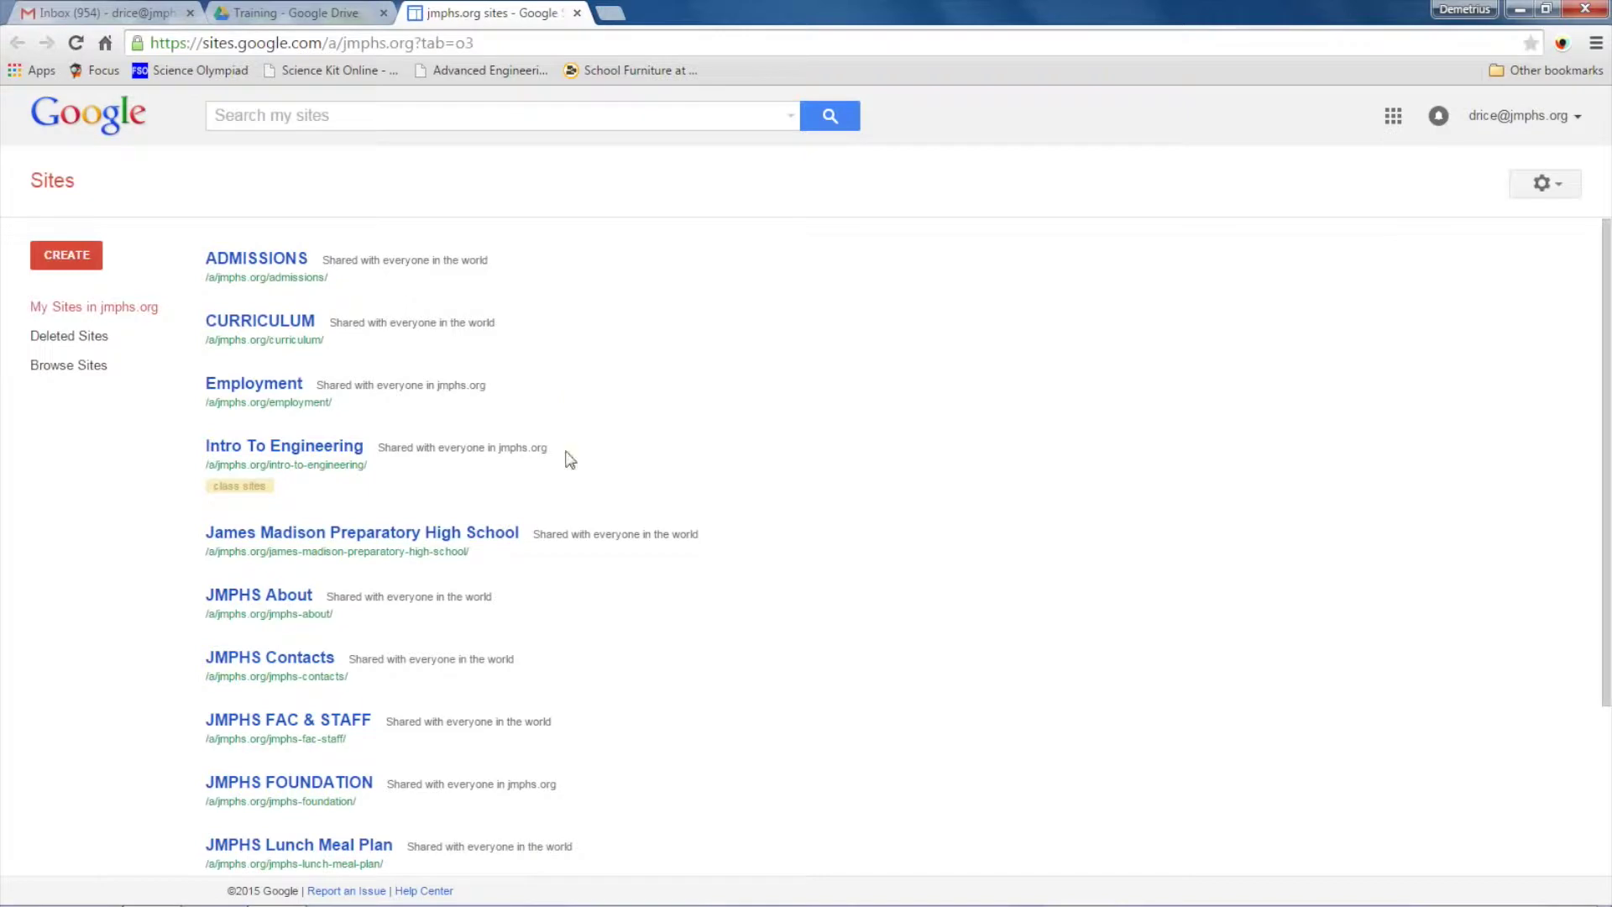
{"action": "scroll", "coordinate": [605, 327], "scroll_direction": "down", "scroll_amount": 3}
{"action": "scroll", "coordinate": [608, 328], "scroll_direction": "up", "scroll_amount": 1}
{"action": "scroll", "coordinate": [609, 327], "scroll_direction": "up", "scroll_amount": 2}
{"action": "left_click", "coordinate": [73, 259]}
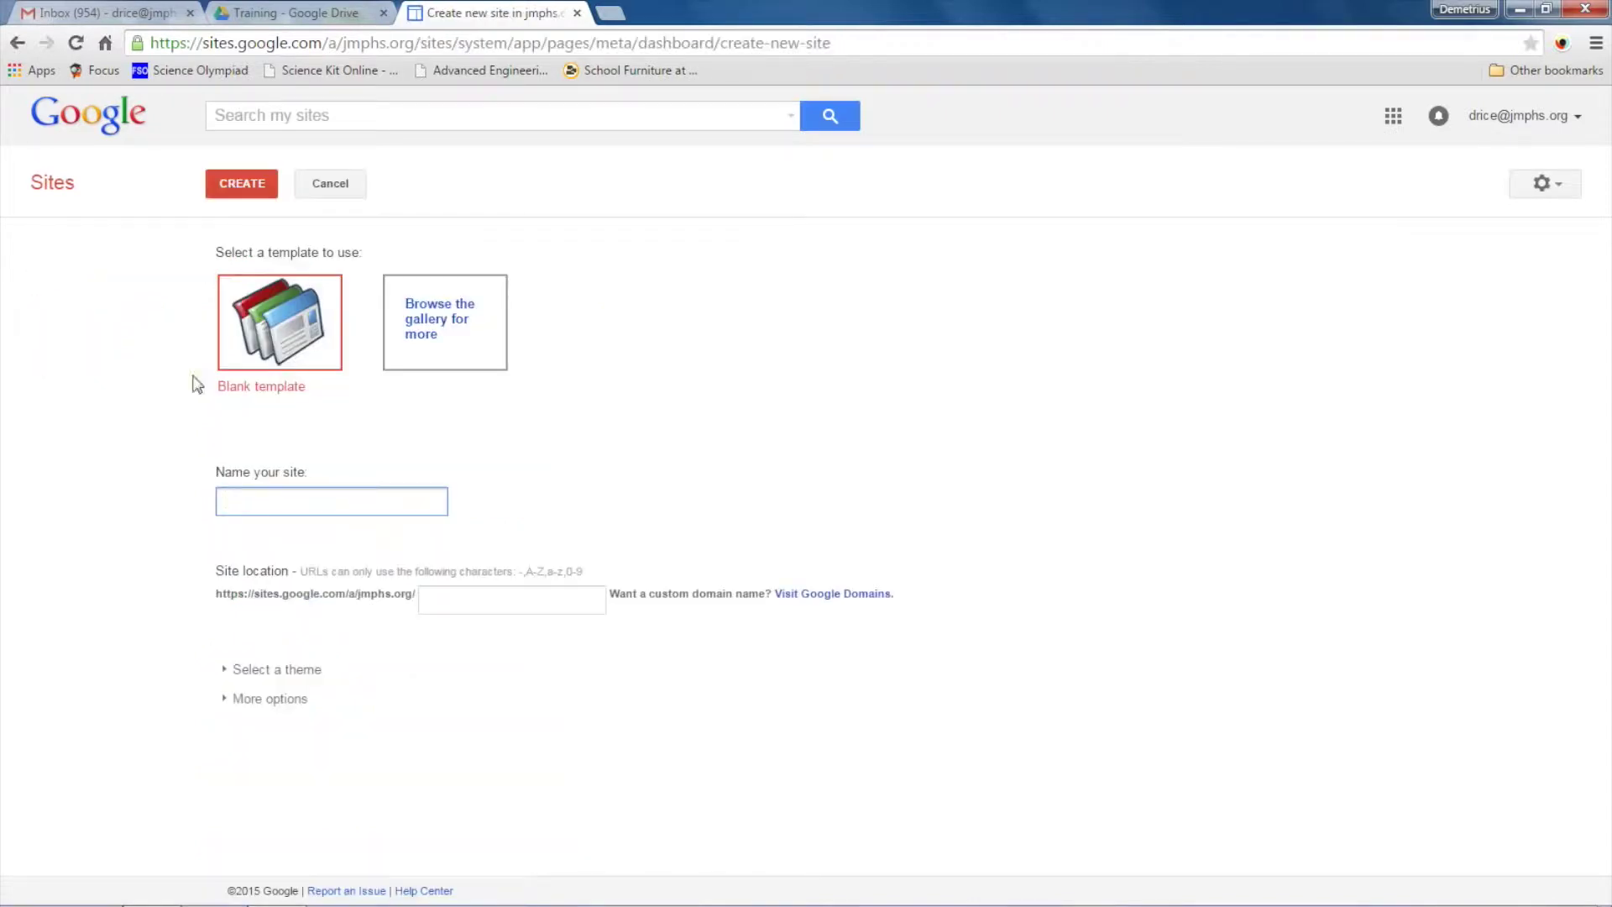
Browse the template gallery's public categories from Business collaboration to Government & non-profits and leave without choosing a template
{"action": "left_click", "coordinate": [430, 319]}
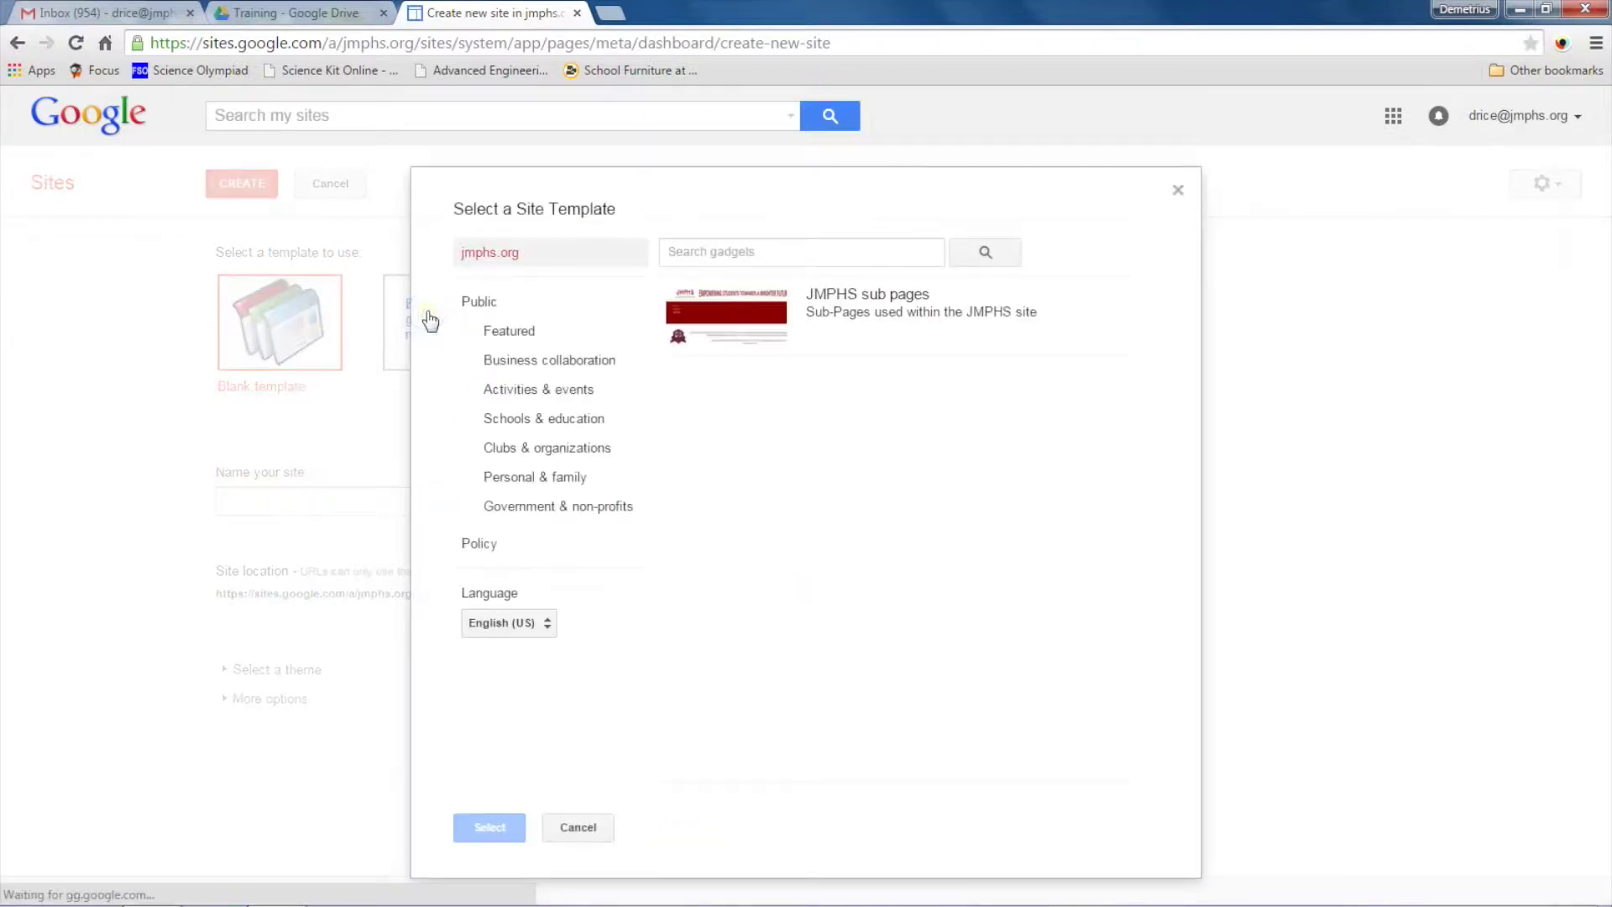
{"action": "left_click", "coordinate": [597, 357]}
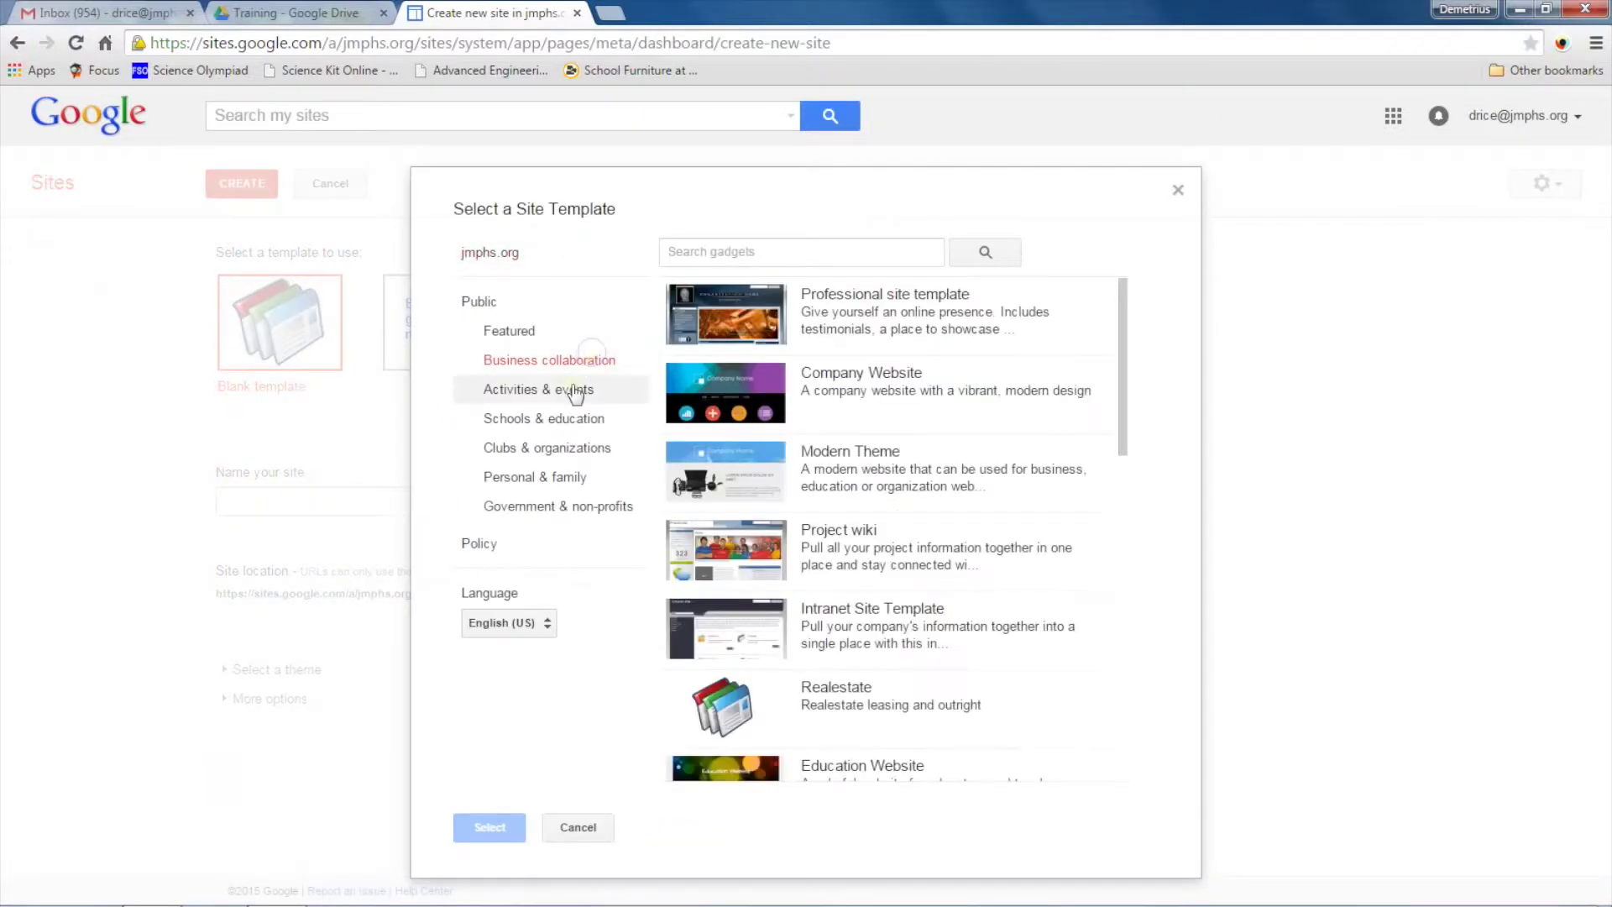
{"action": "left_click", "coordinate": [569, 393]}
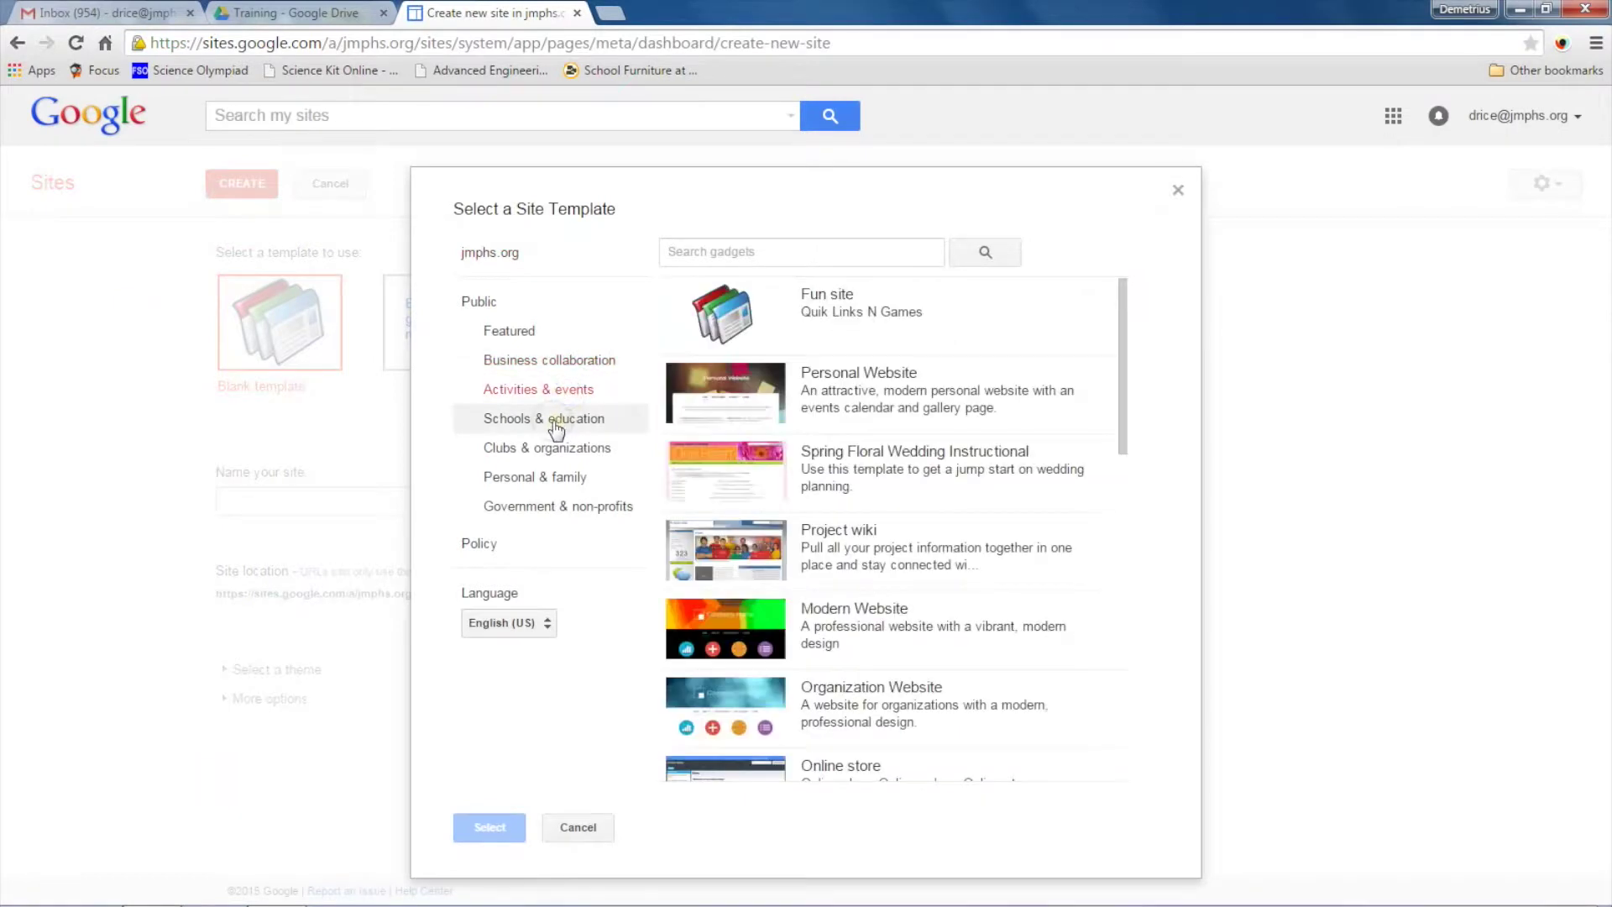
{"action": "left_click", "coordinate": [555, 420]}
{"action": "left_click", "coordinate": [551, 449]}
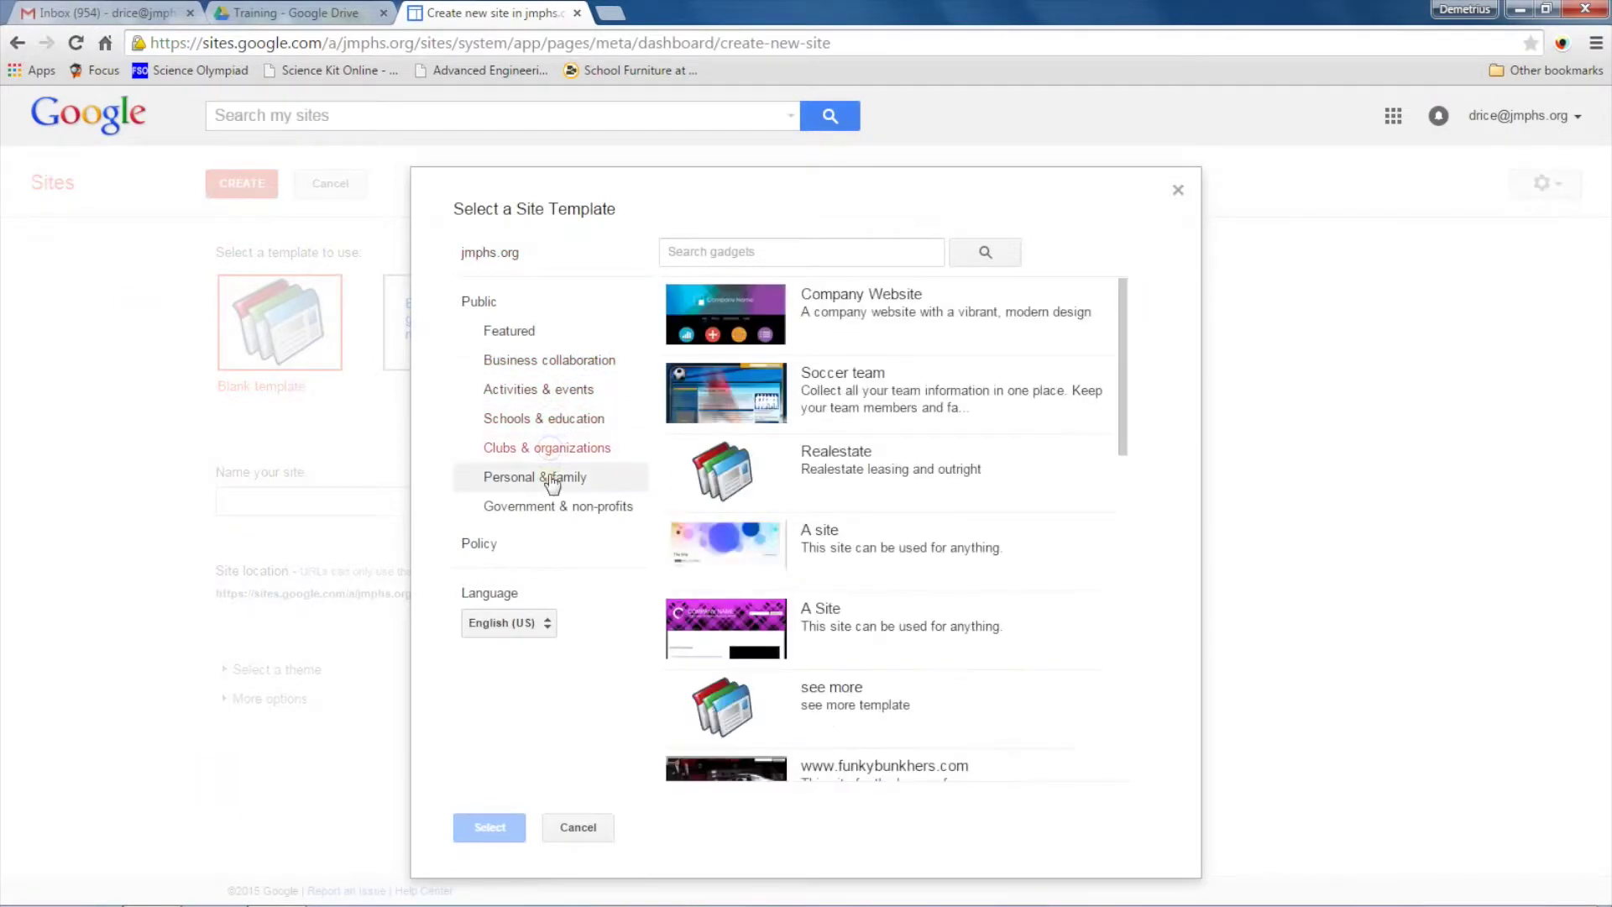
{"action": "left_click", "coordinate": [551, 480]}
{"action": "left_click", "coordinate": [550, 507]}
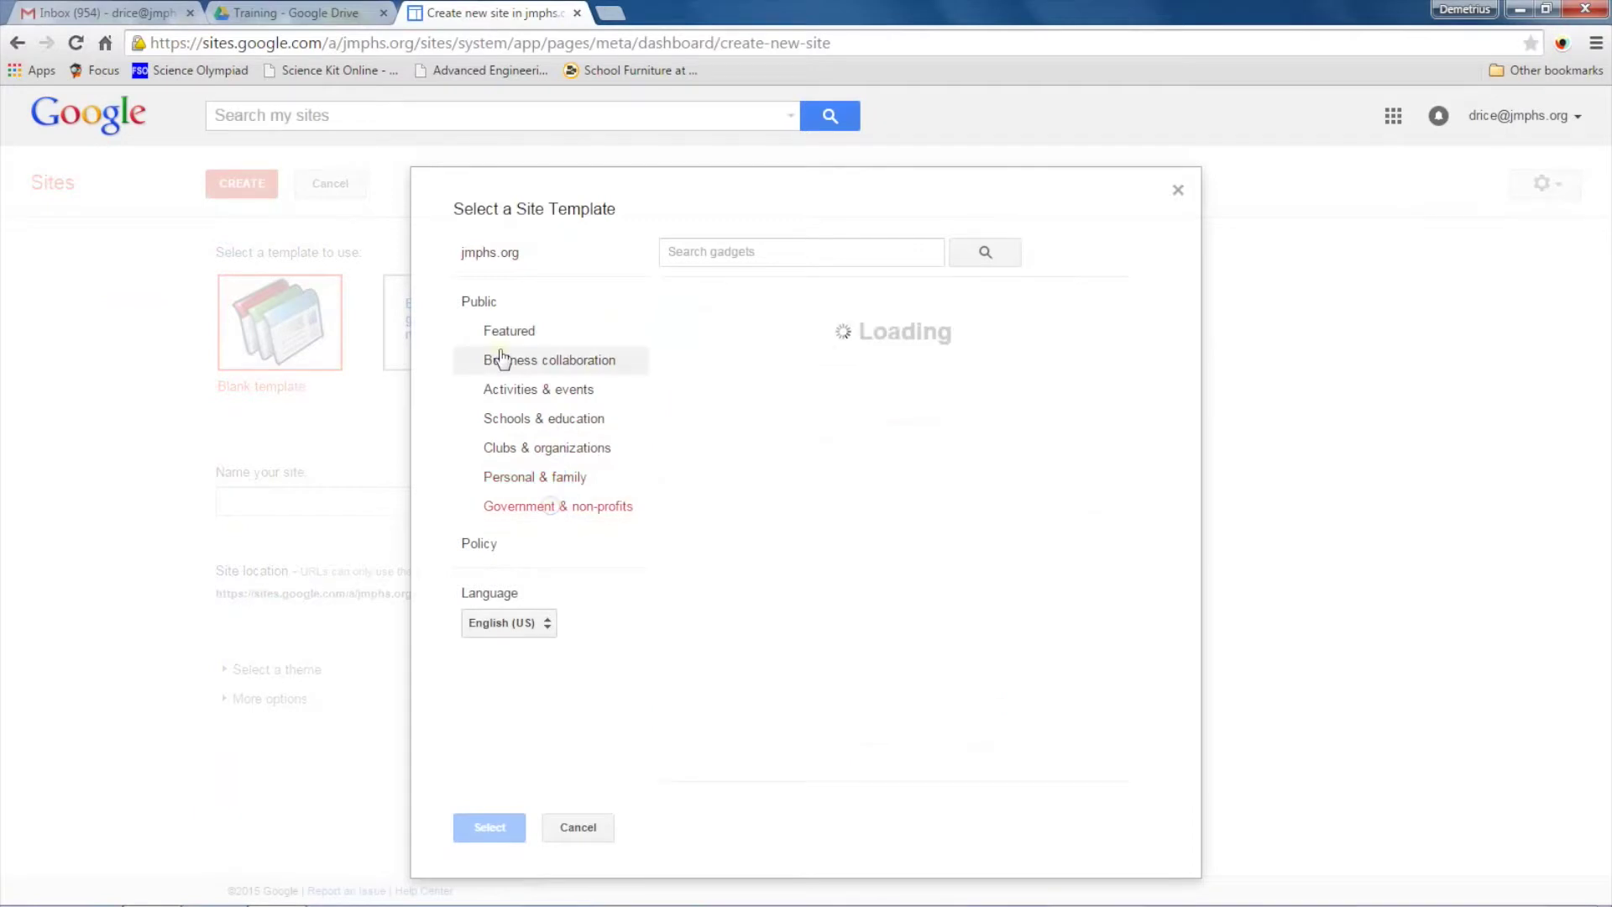
{"action": "left_click", "coordinate": [578, 828]}
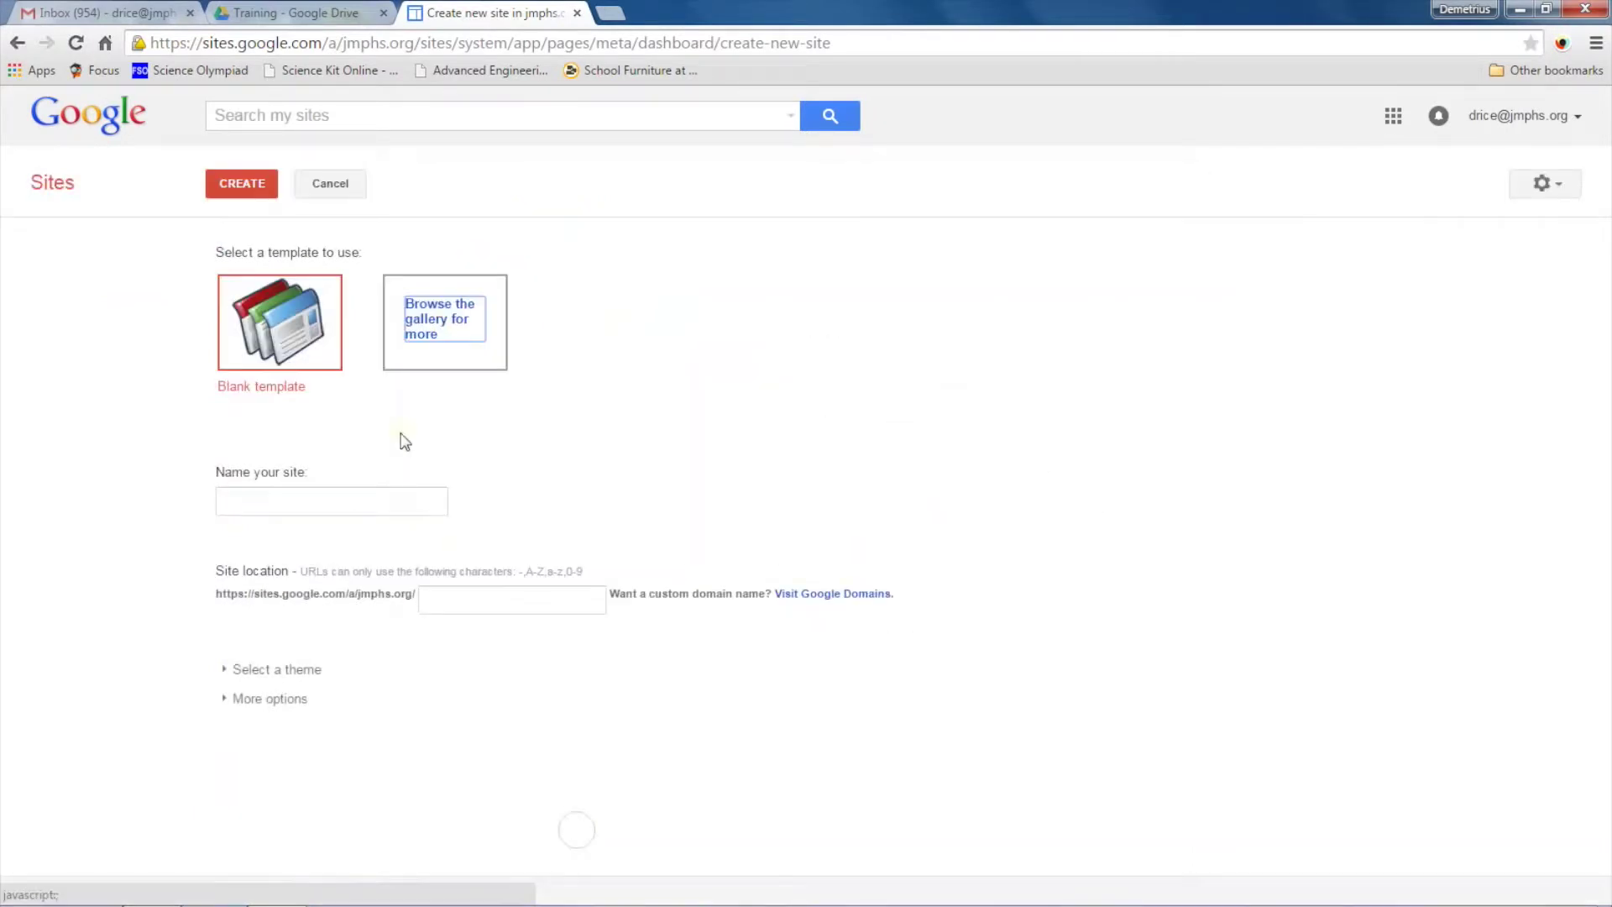
Name the new site Training and create it with the blank template
{"action": "left_click", "coordinate": [302, 500]}
{"action": "type", "text": "Tra"}
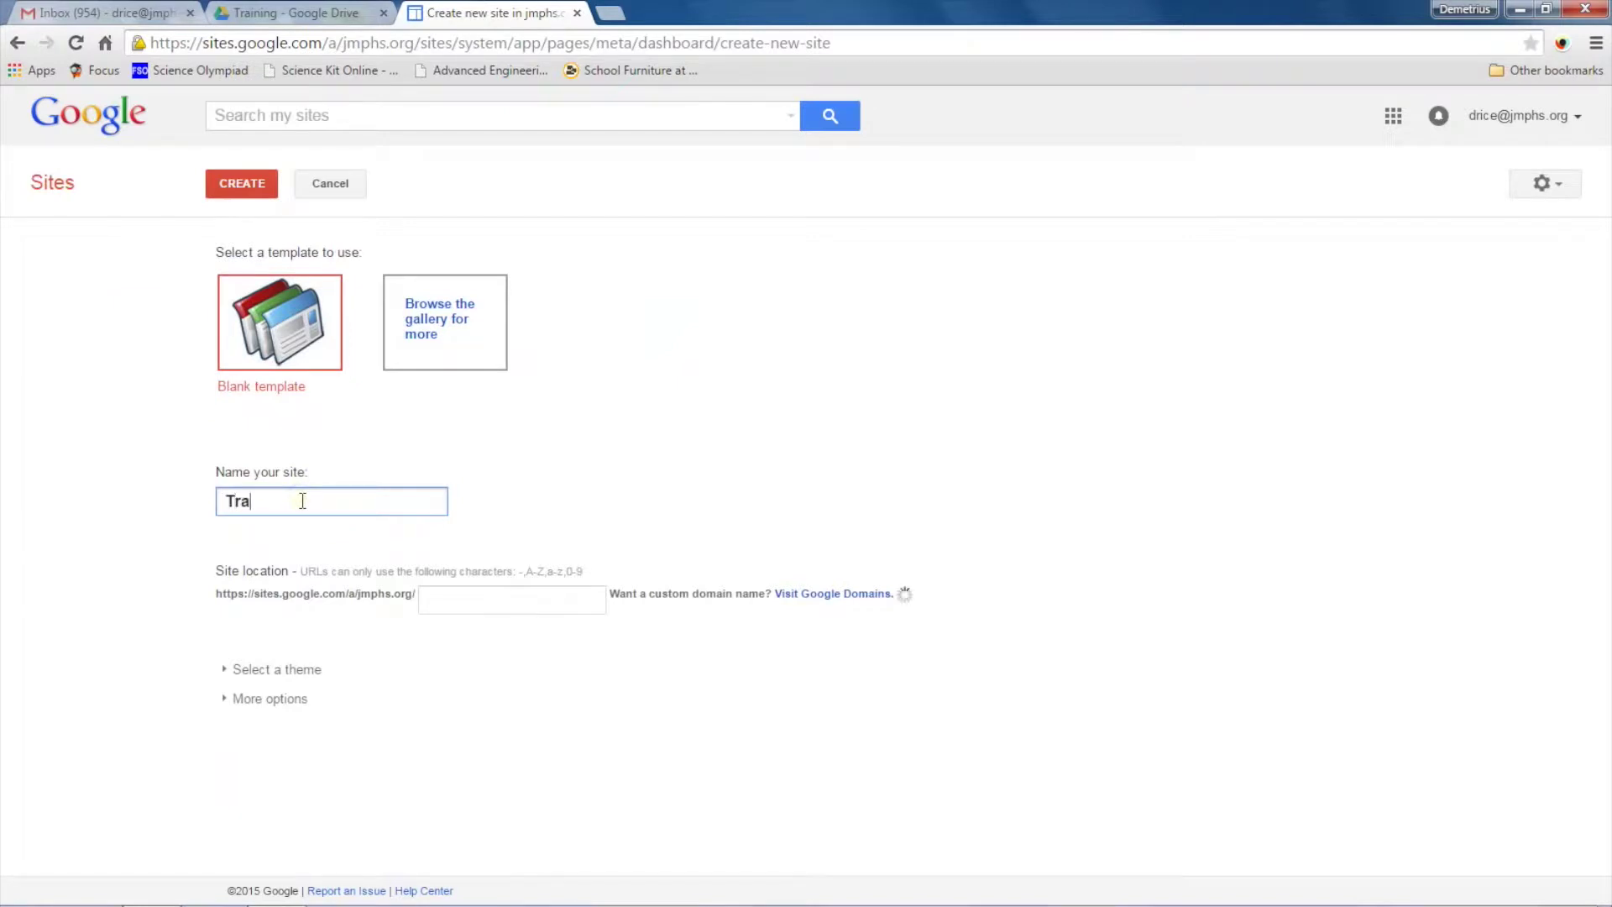
{"action": "type", "text": "ining"}
{"action": "left_click", "coordinate": [243, 183]}
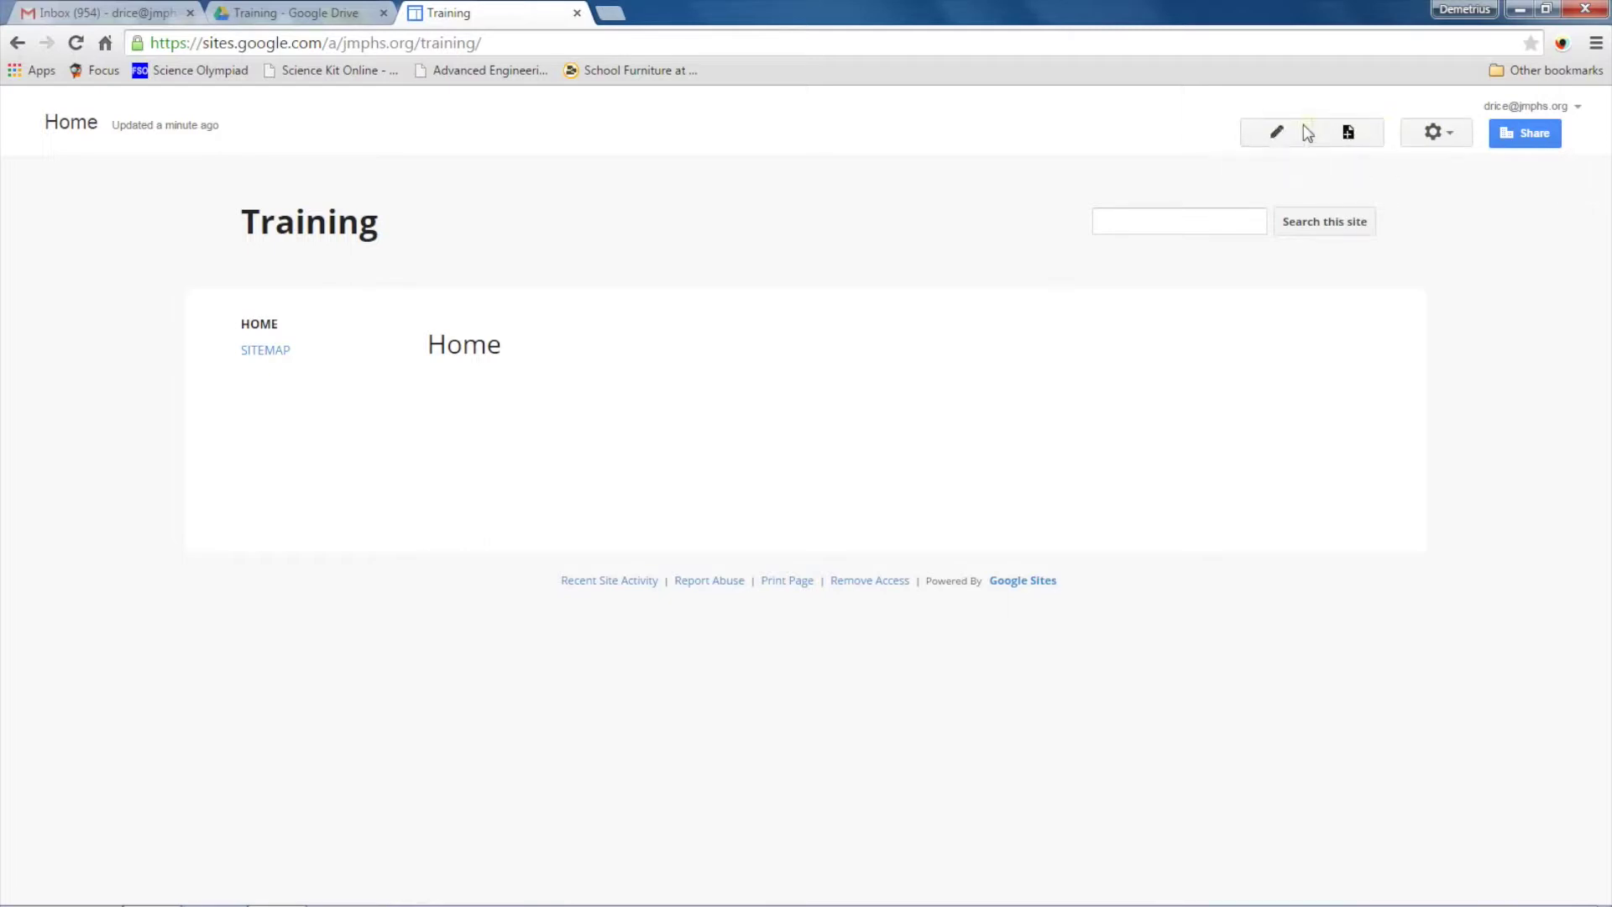
Edit the Home page and enter "Welcome to my class site" as its body text
{"action": "left_click", "coordinate": [1276, 137]}
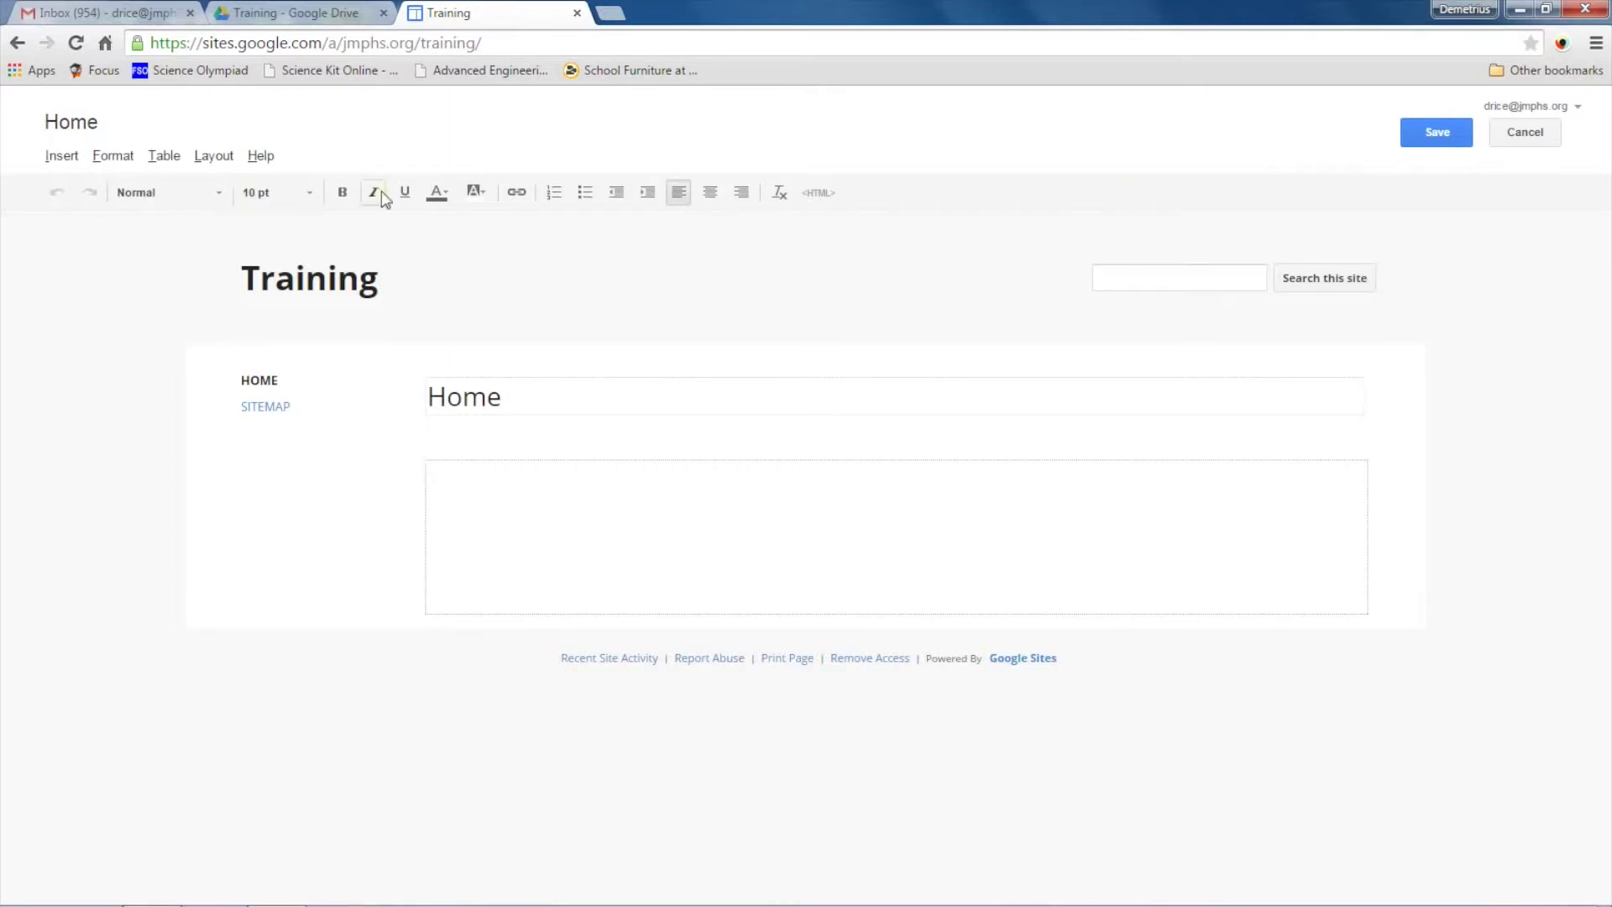
{"action": "left_click", "coordinate": [542, 461]}
{"action": "type", "text": "This is"}
{"action": "key", "text": "BackSpace"}
{"action": "key", "text": "BackSpace"}
{"action": "key", "text": "BackSpace"}
{"action": "key", "text": "BackSpace"}
{"action": "key", "text": "BackSpace"}
{"action": "key", "text": "BackSpace"}
{"action": "key", "text": "BackSpace"}
{"action": "type", "text": "Welcome to my class site"}
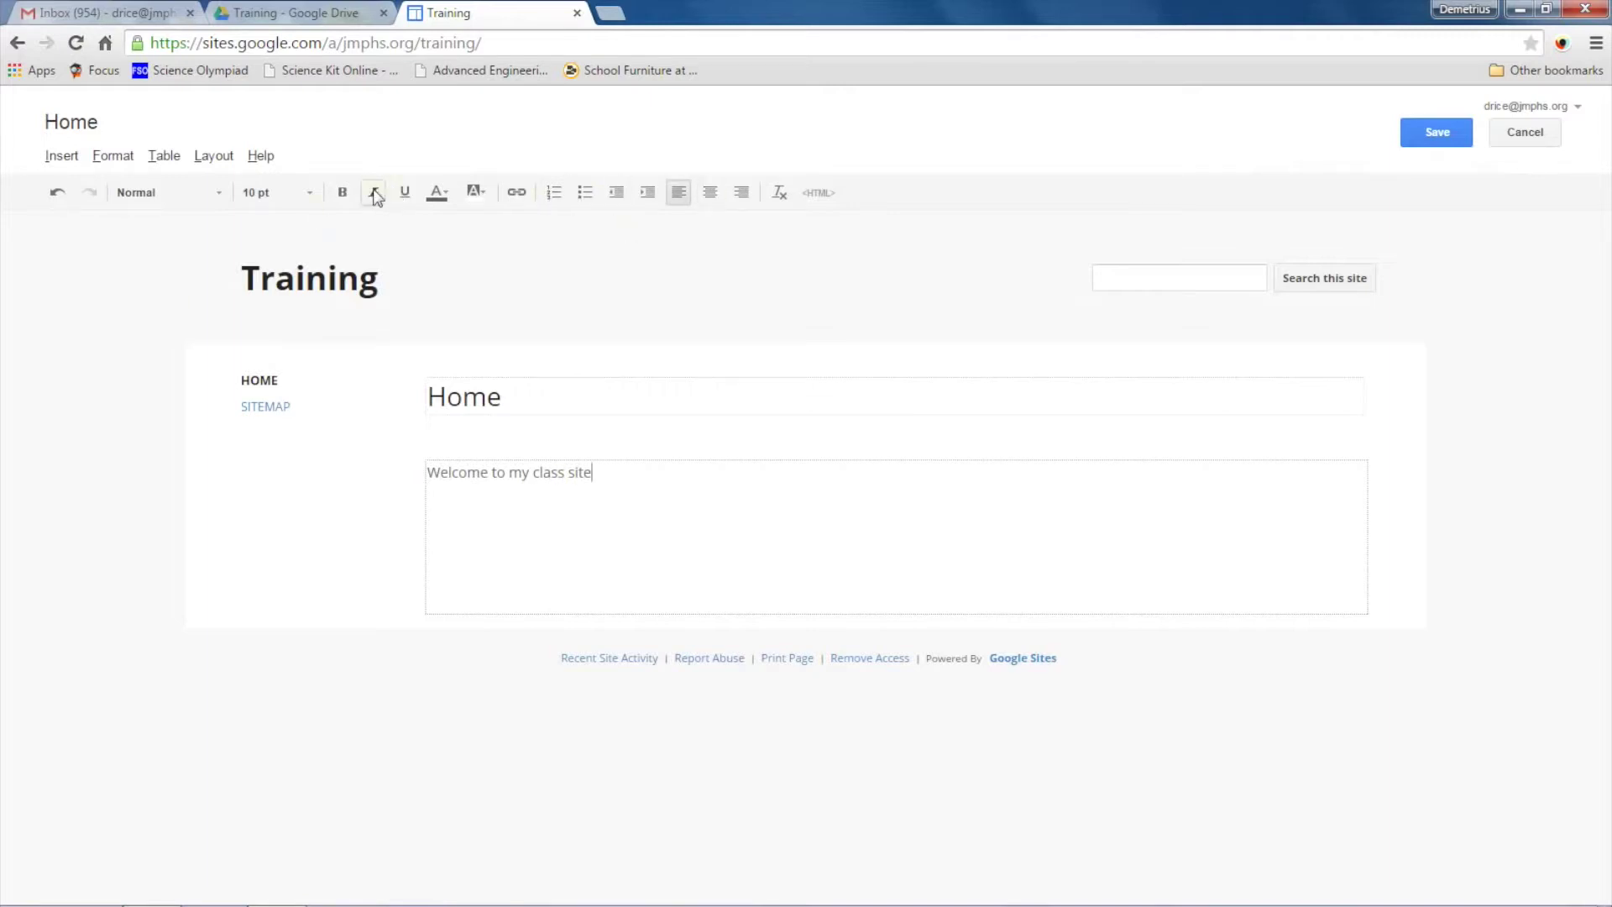
{"action": "left_click", "coordinate": [61, 157]}
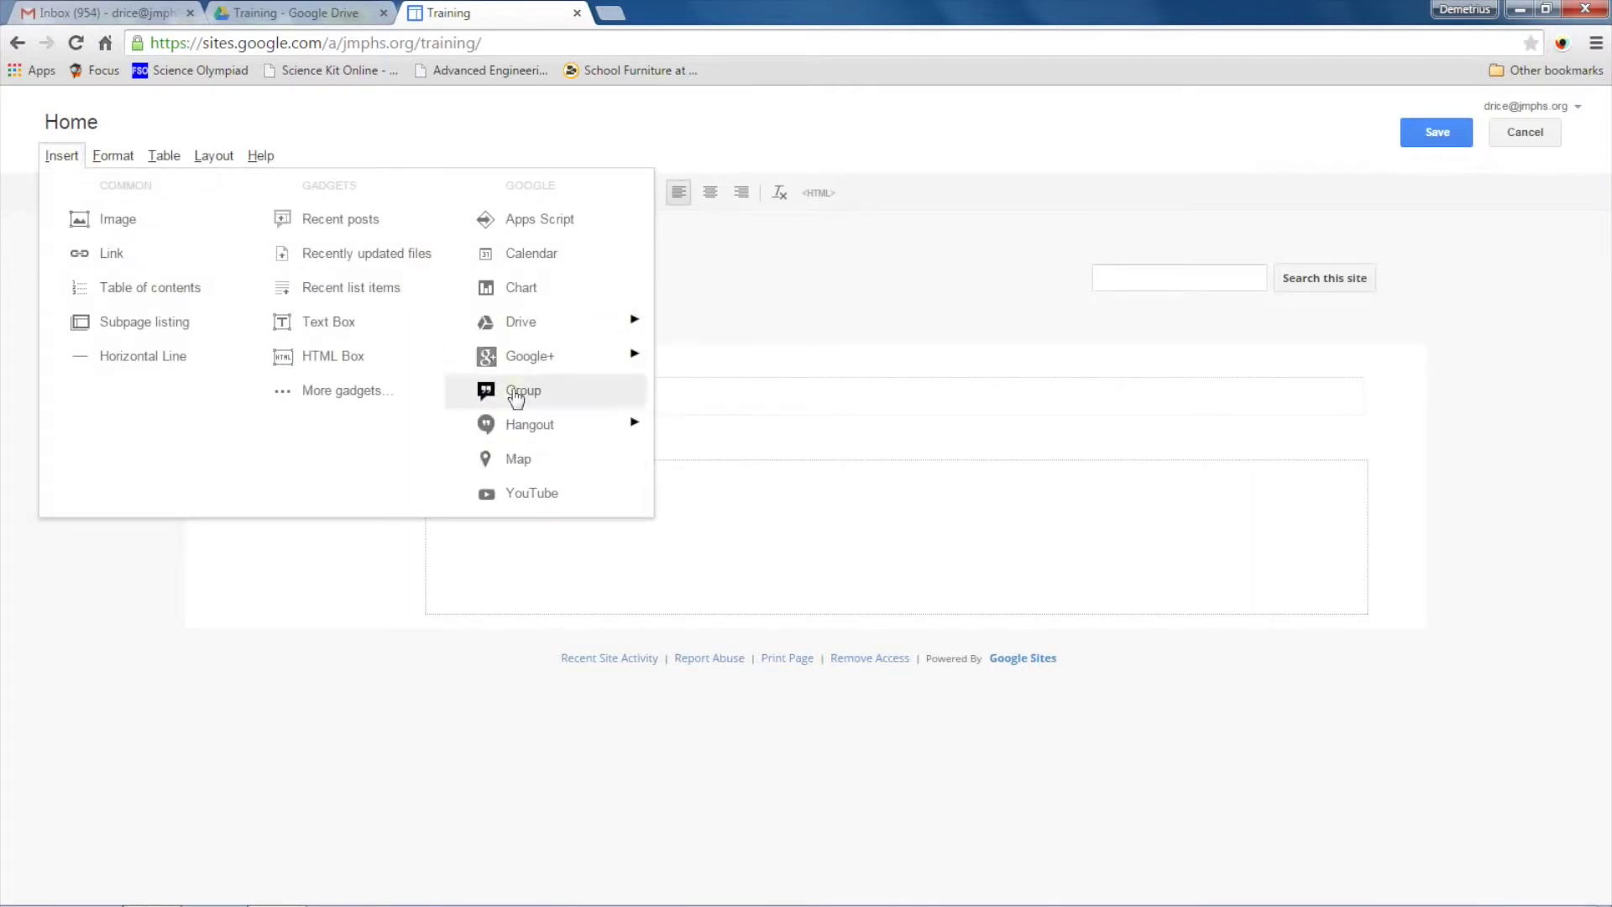
{"action": "mouse_move", "coordinate": [540, 341]}
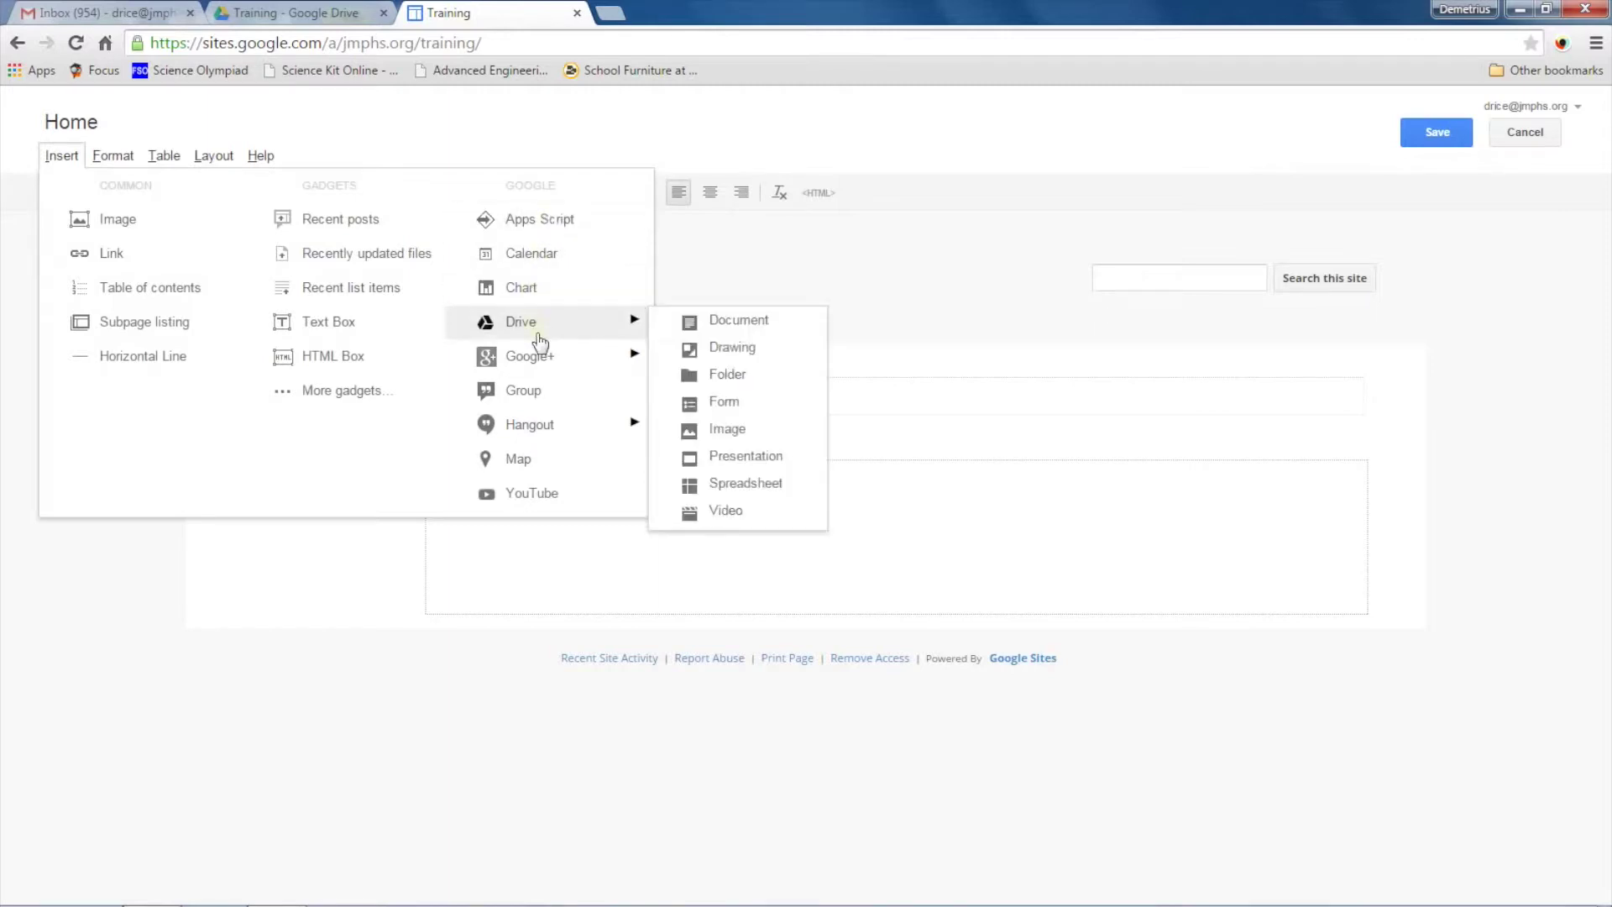
{"action": "mouse_move", "coordinate": [104, 145]}
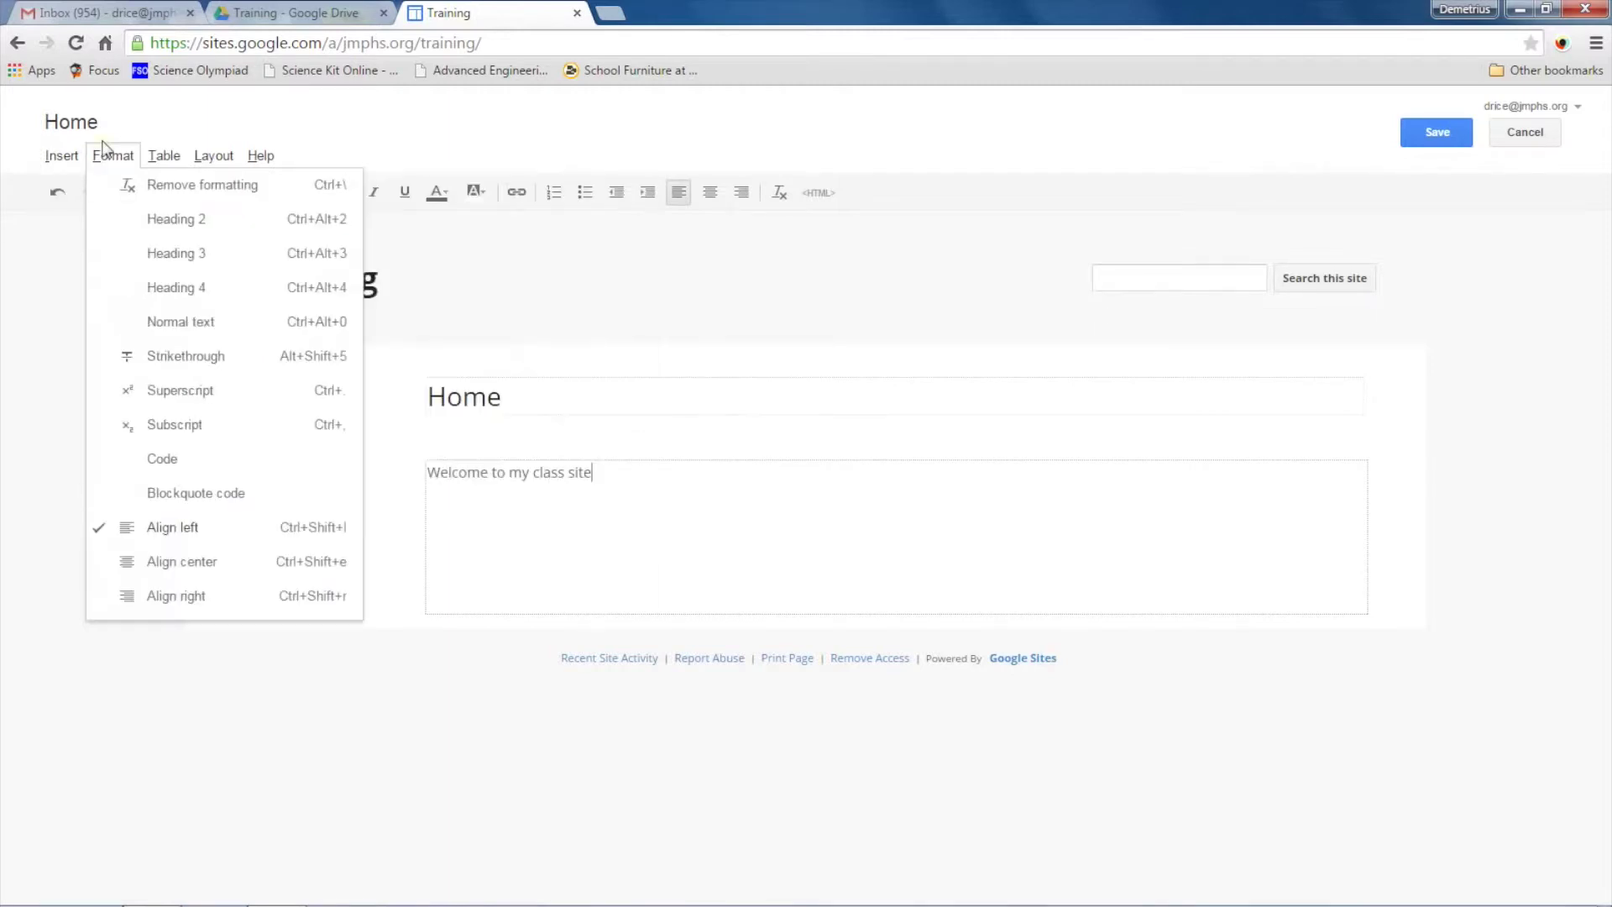
{"action": "left_click", "coordinate": [305, 110]}
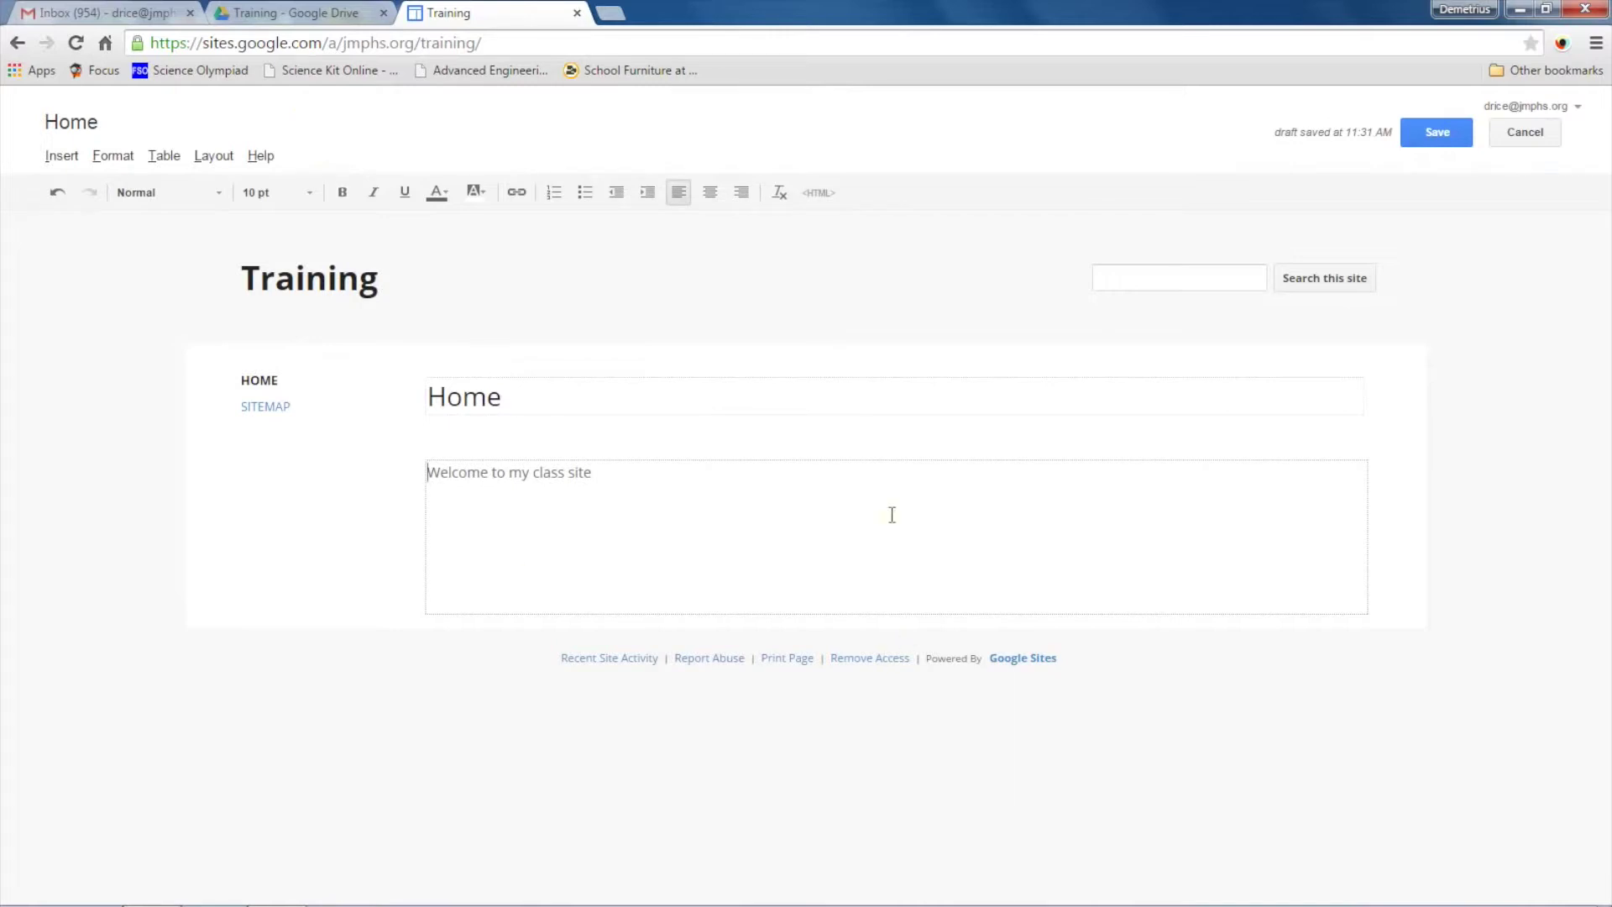
{"action": "left_click", "coordinate": [69, 159]}
{"action": "left_click", "coordinate": [214, 156]}
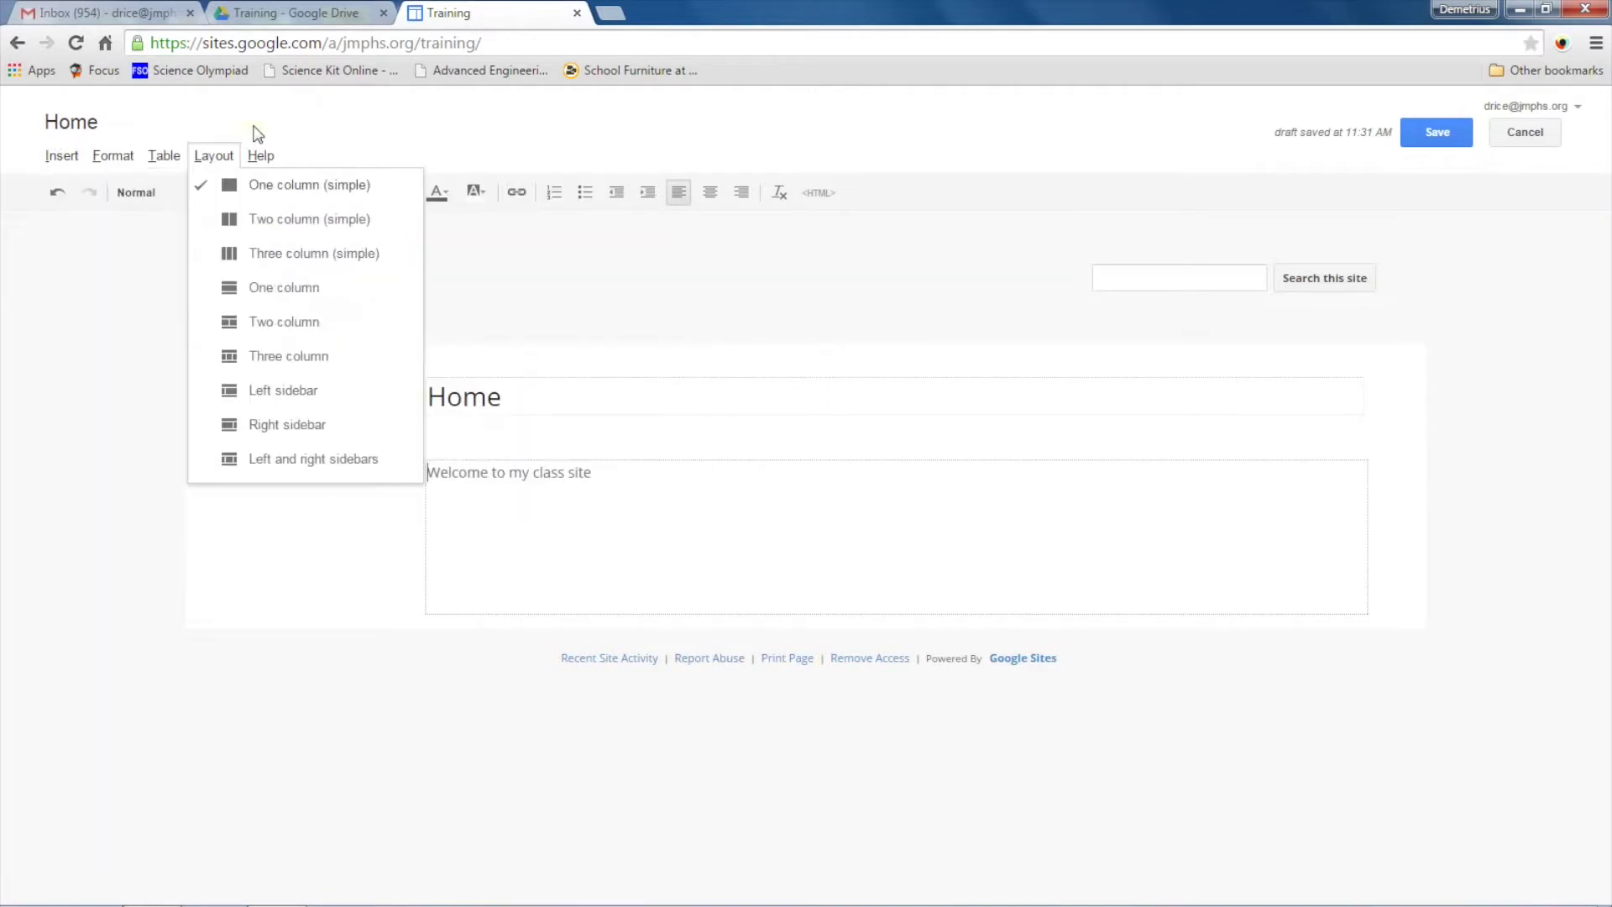
{"action": "left_click", "coordinate": [256, 133]}
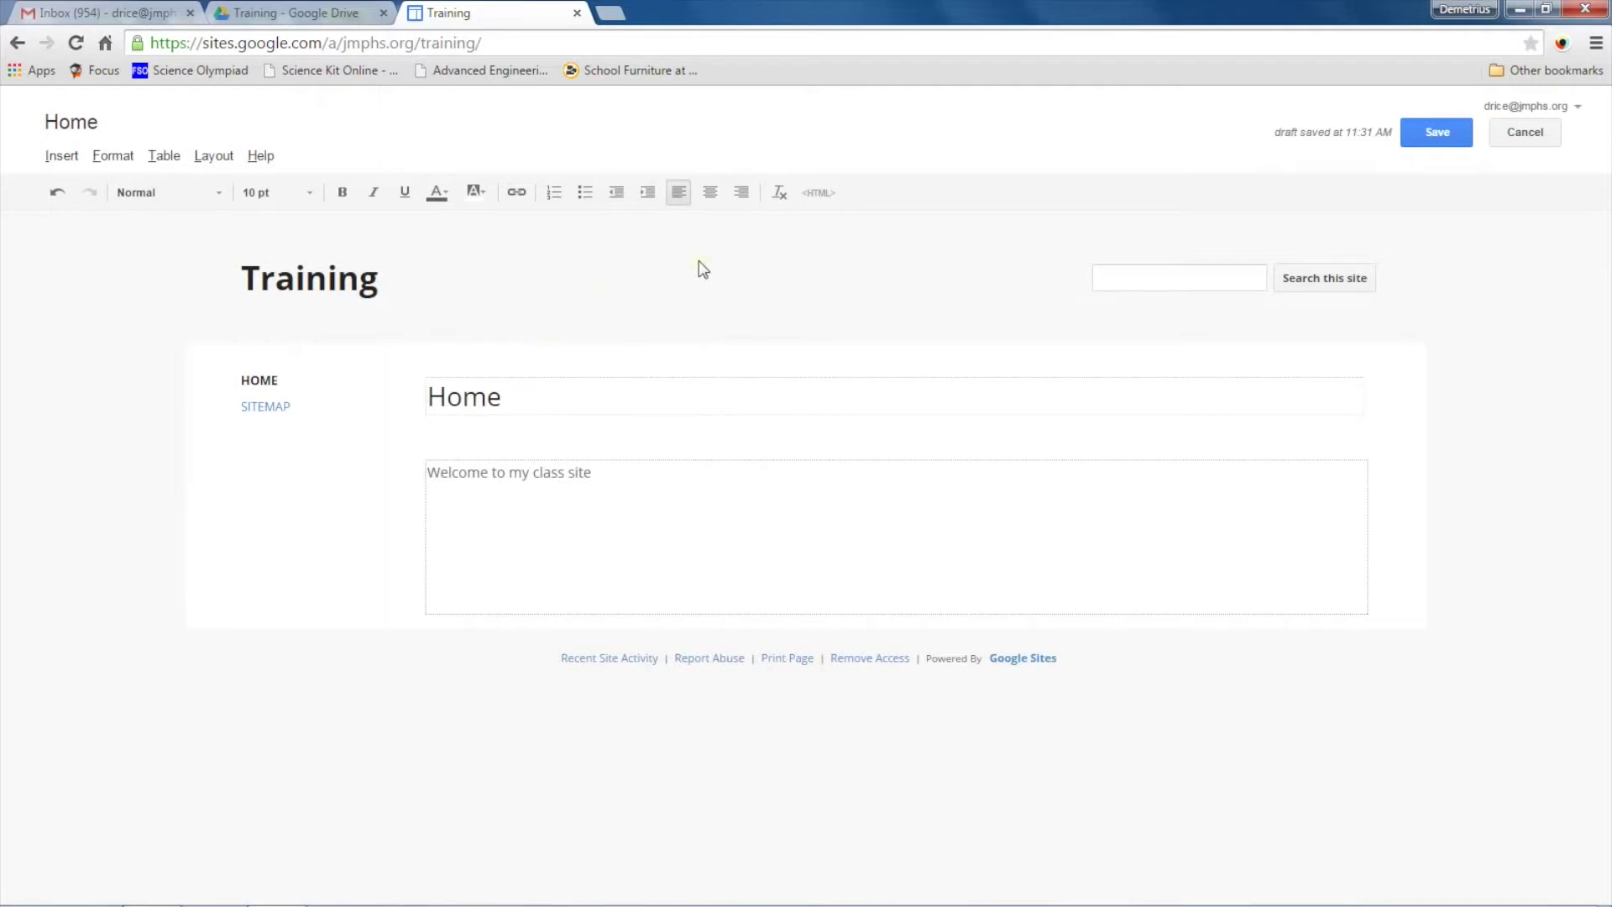
Save the Home page and create a top-level web page named Prep 1
{"action": "left_click", "coordinate": [1435, 126]}
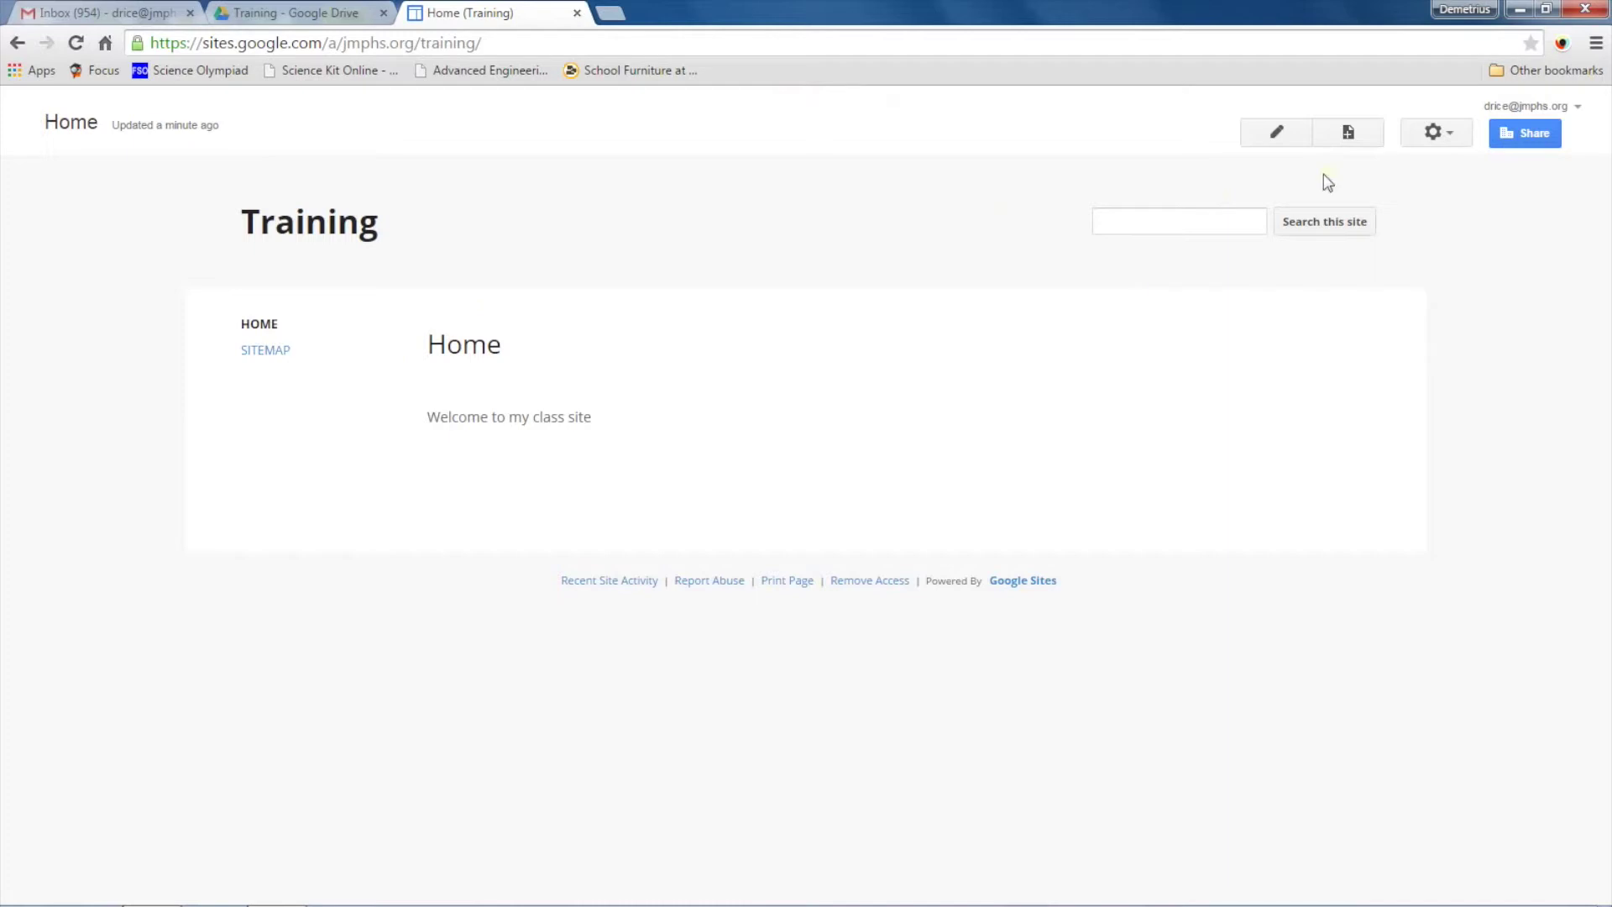
{"action": "left_click", "coordinate": [1347, 132]}
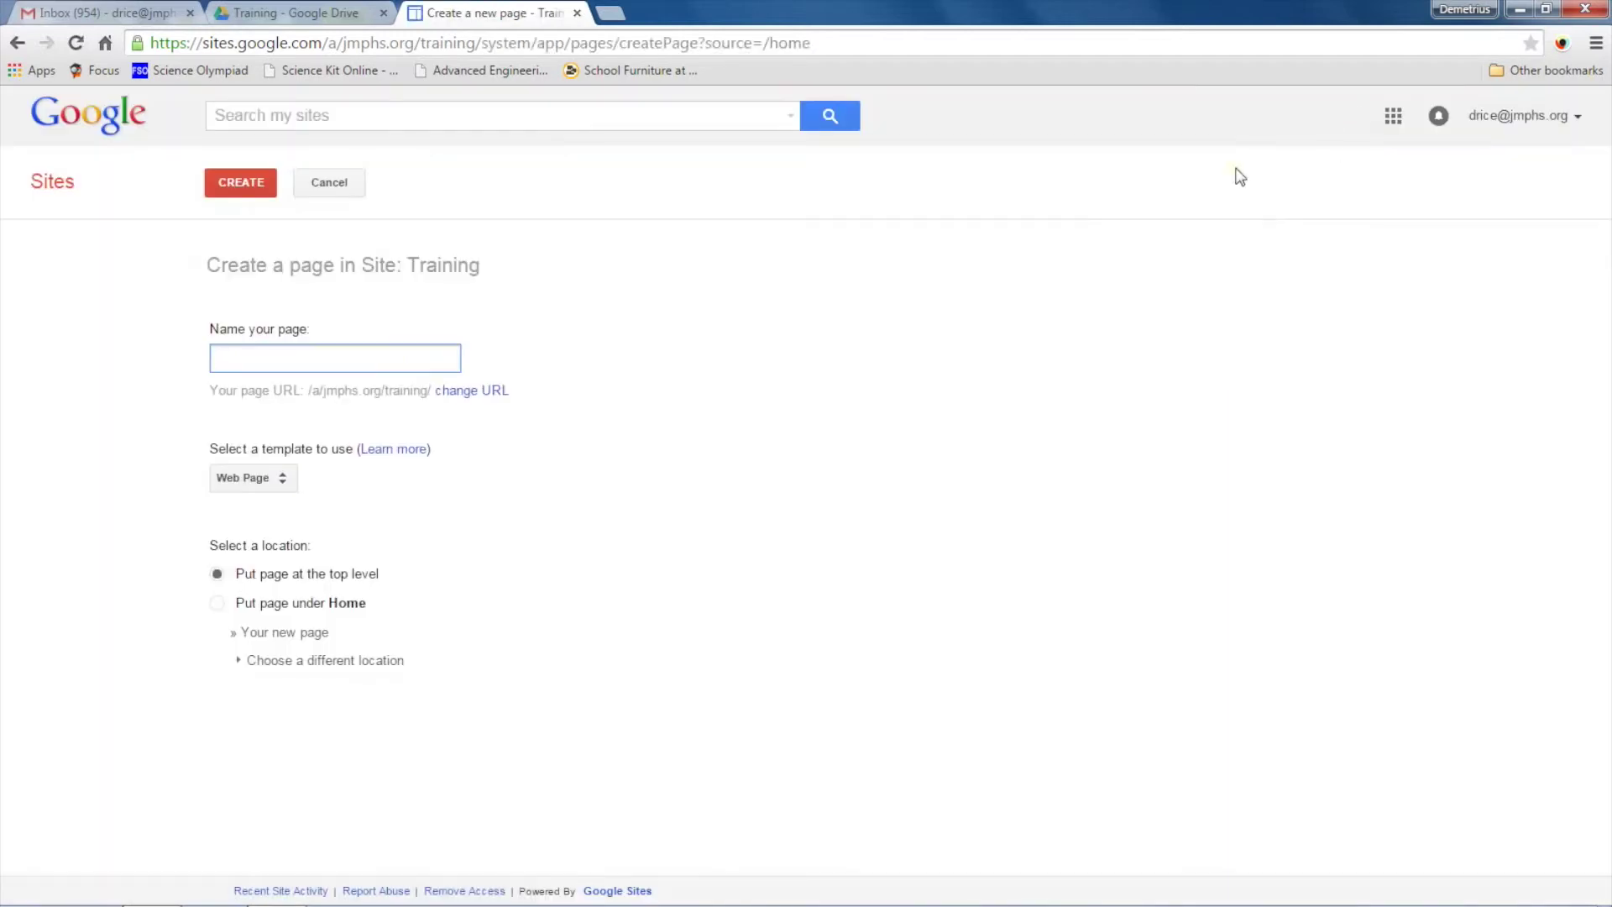
{"action": "left_click", "coordinate": [447, 359]}
{"action": "type", "text": "Prep 1"}
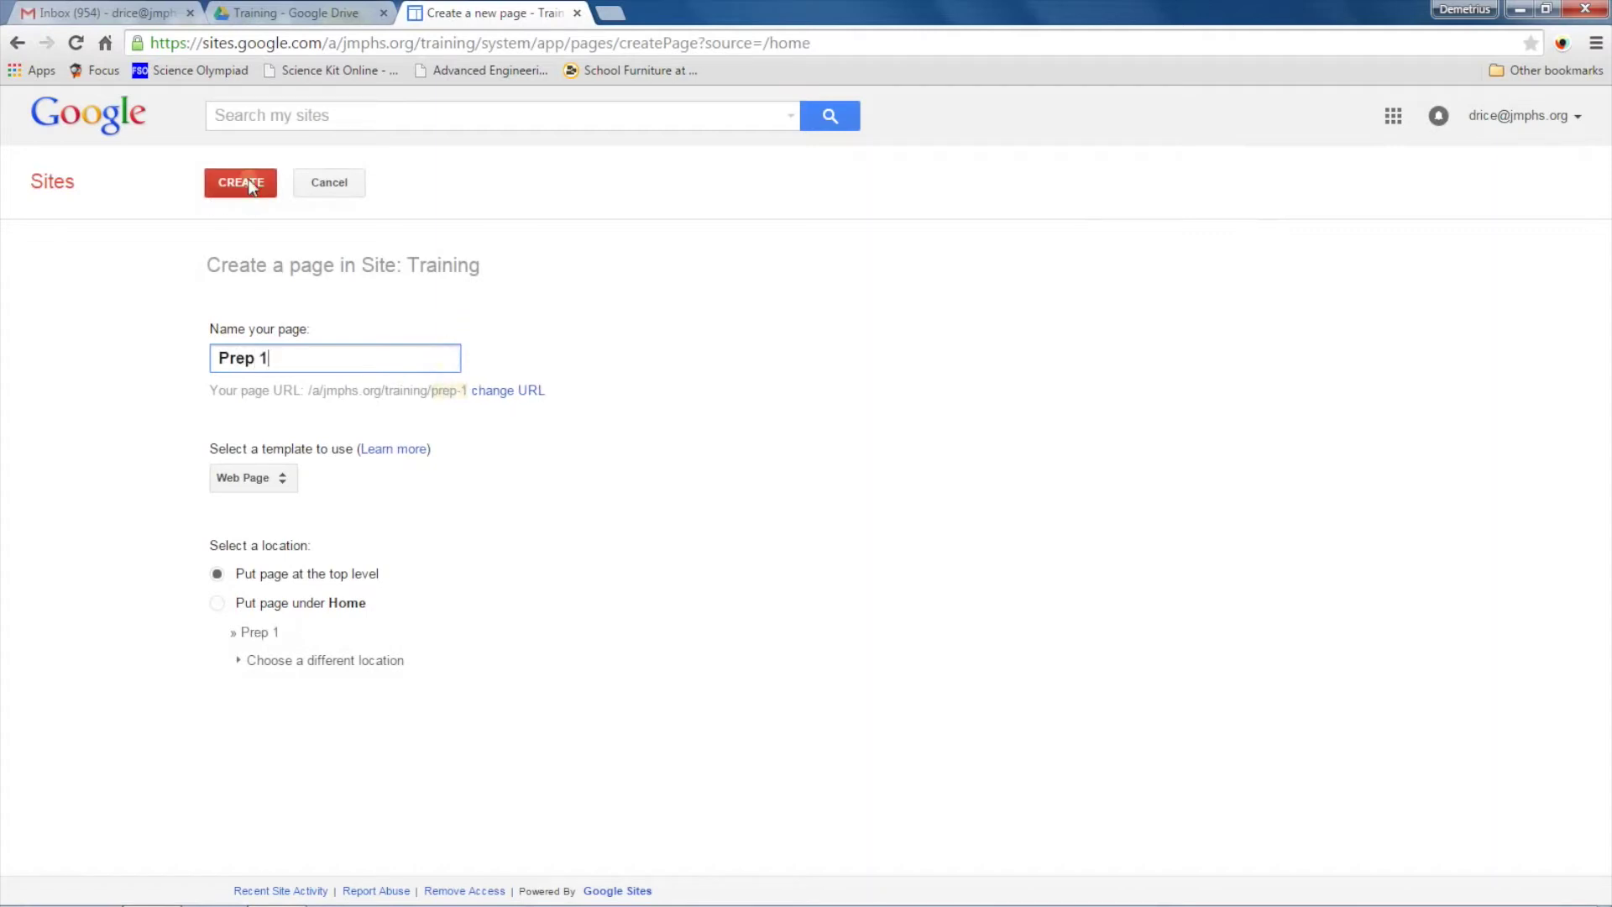
{"action": "left_click", "coordinate": [248, 184]}
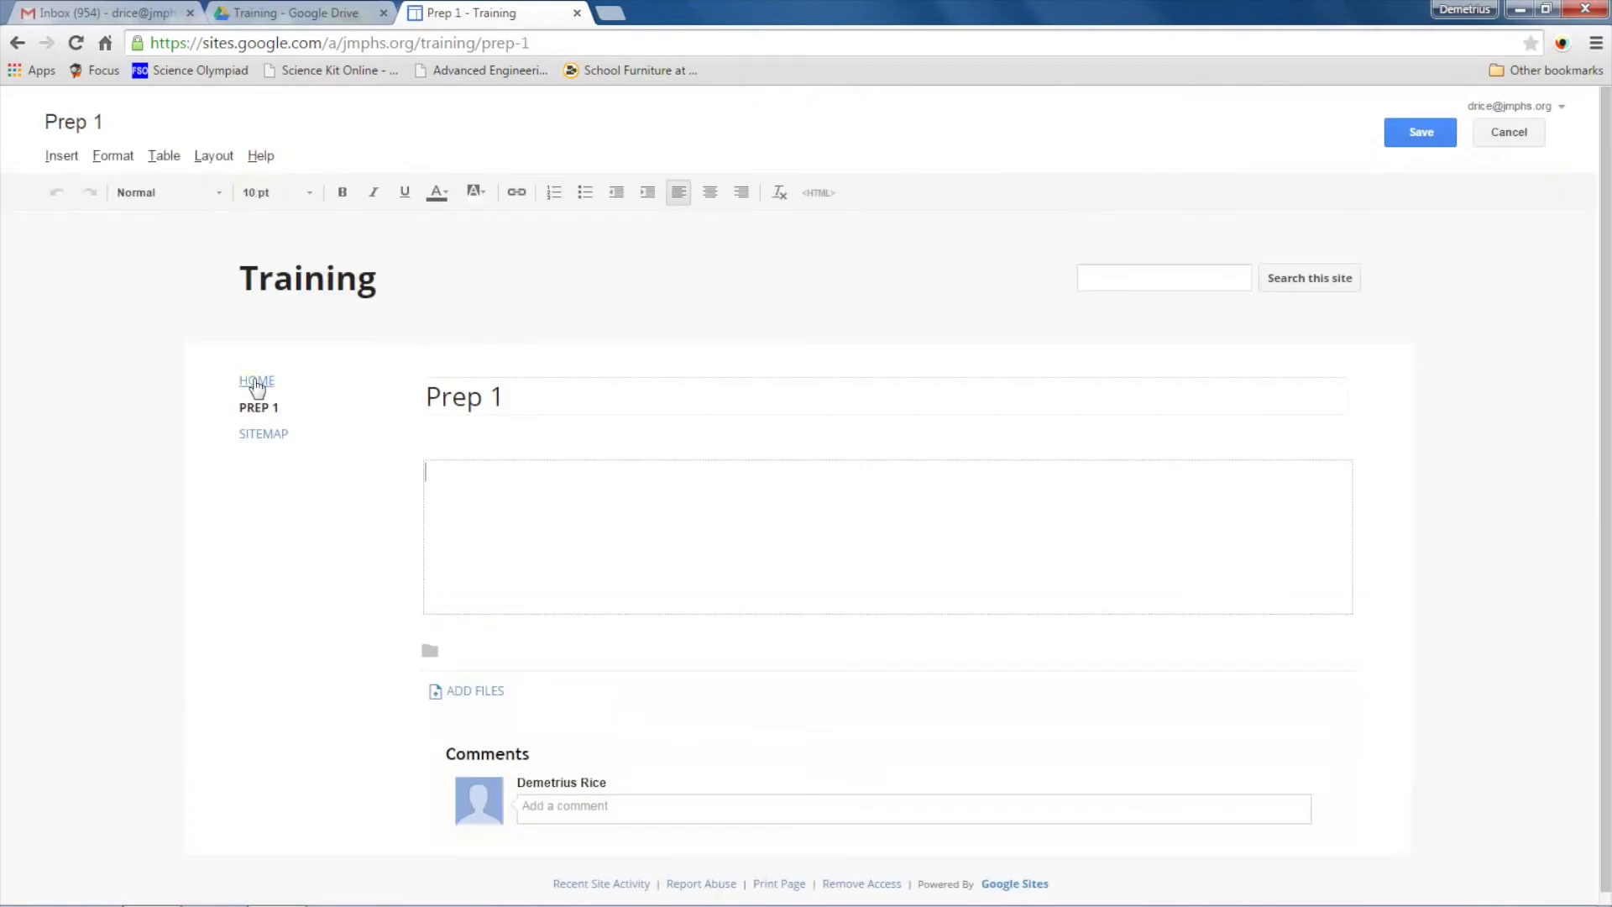
Check the site navigation by going between the Home and Prep 1 pages, ending on Home
{"action": "left_click", "coordinate": [256, 383]}
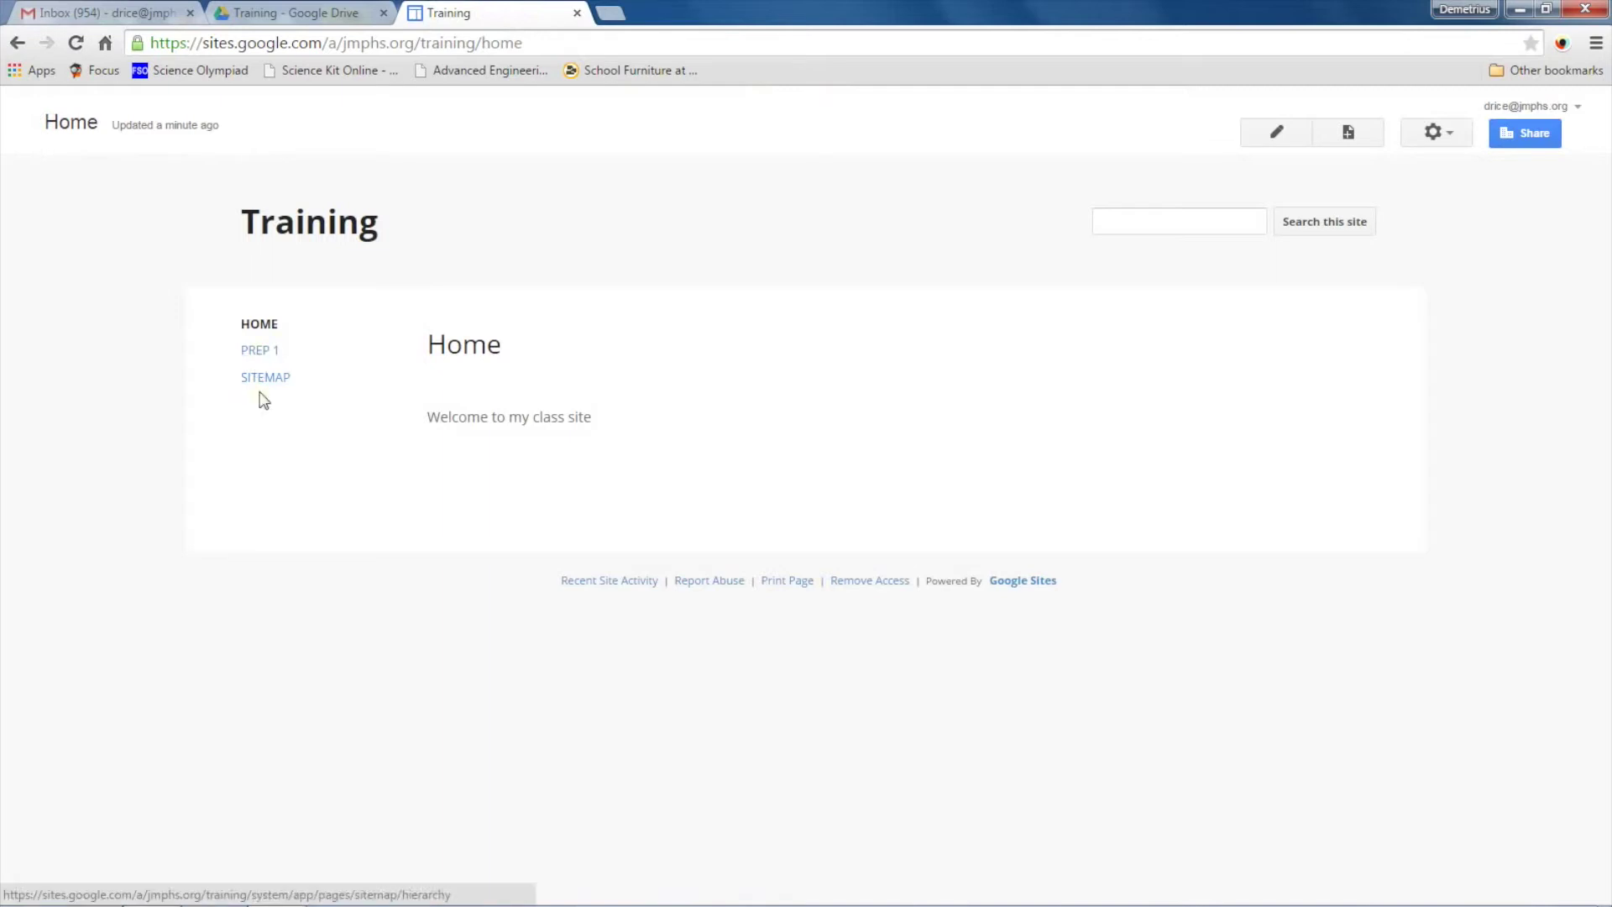
{"action": "left_click", "coordinate": [266, 351]}
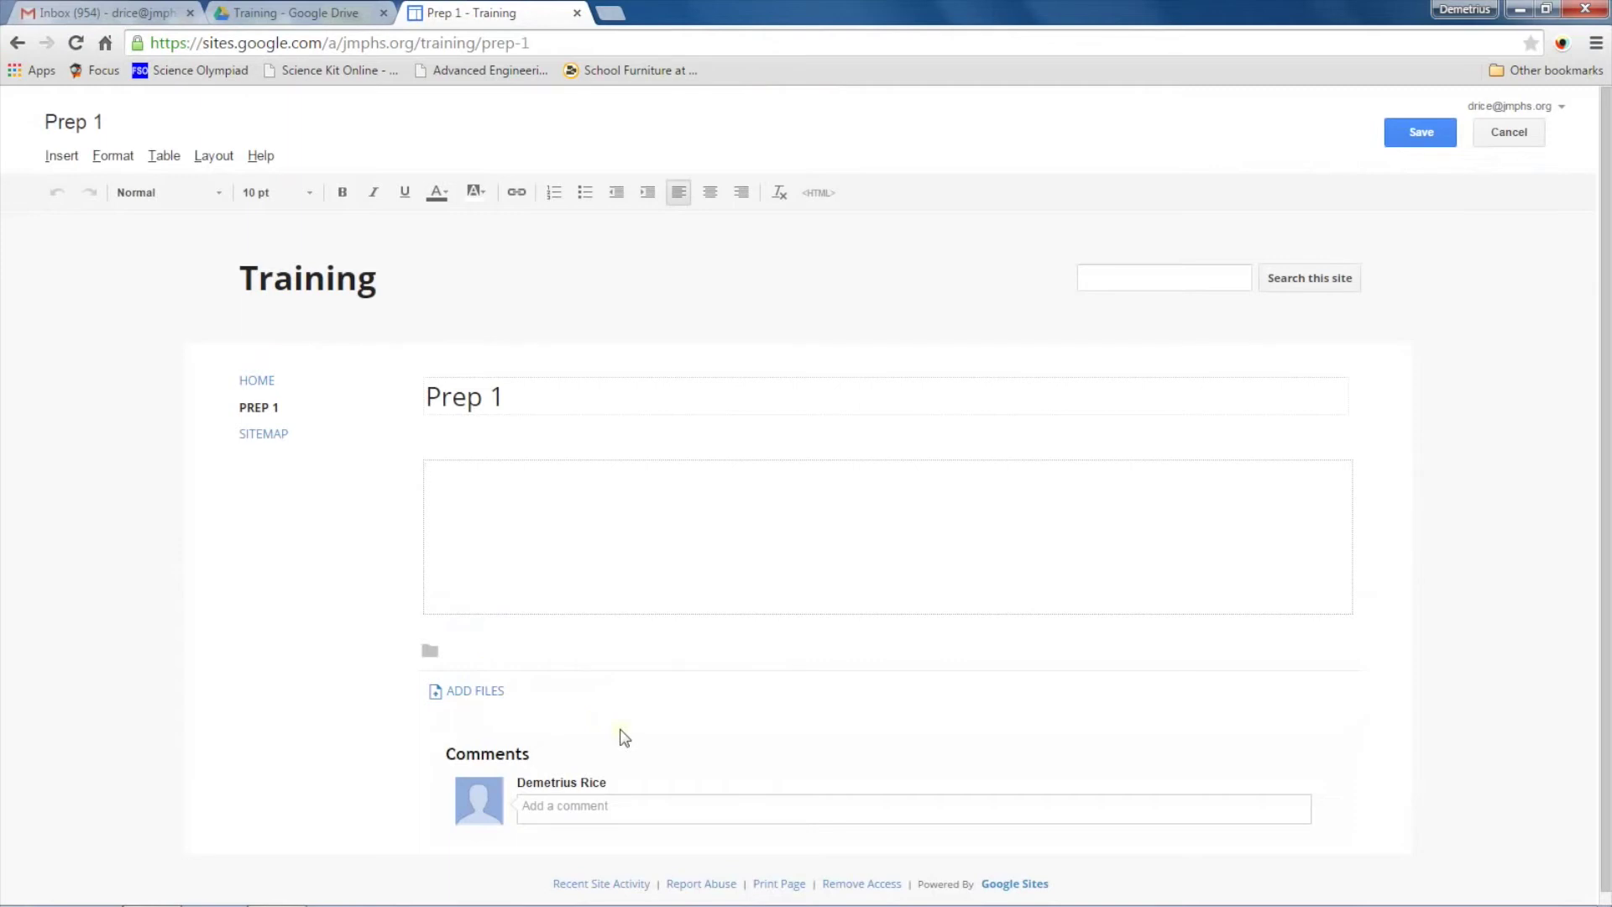
{"action": "left_click", "coordinate": [257, 380]}
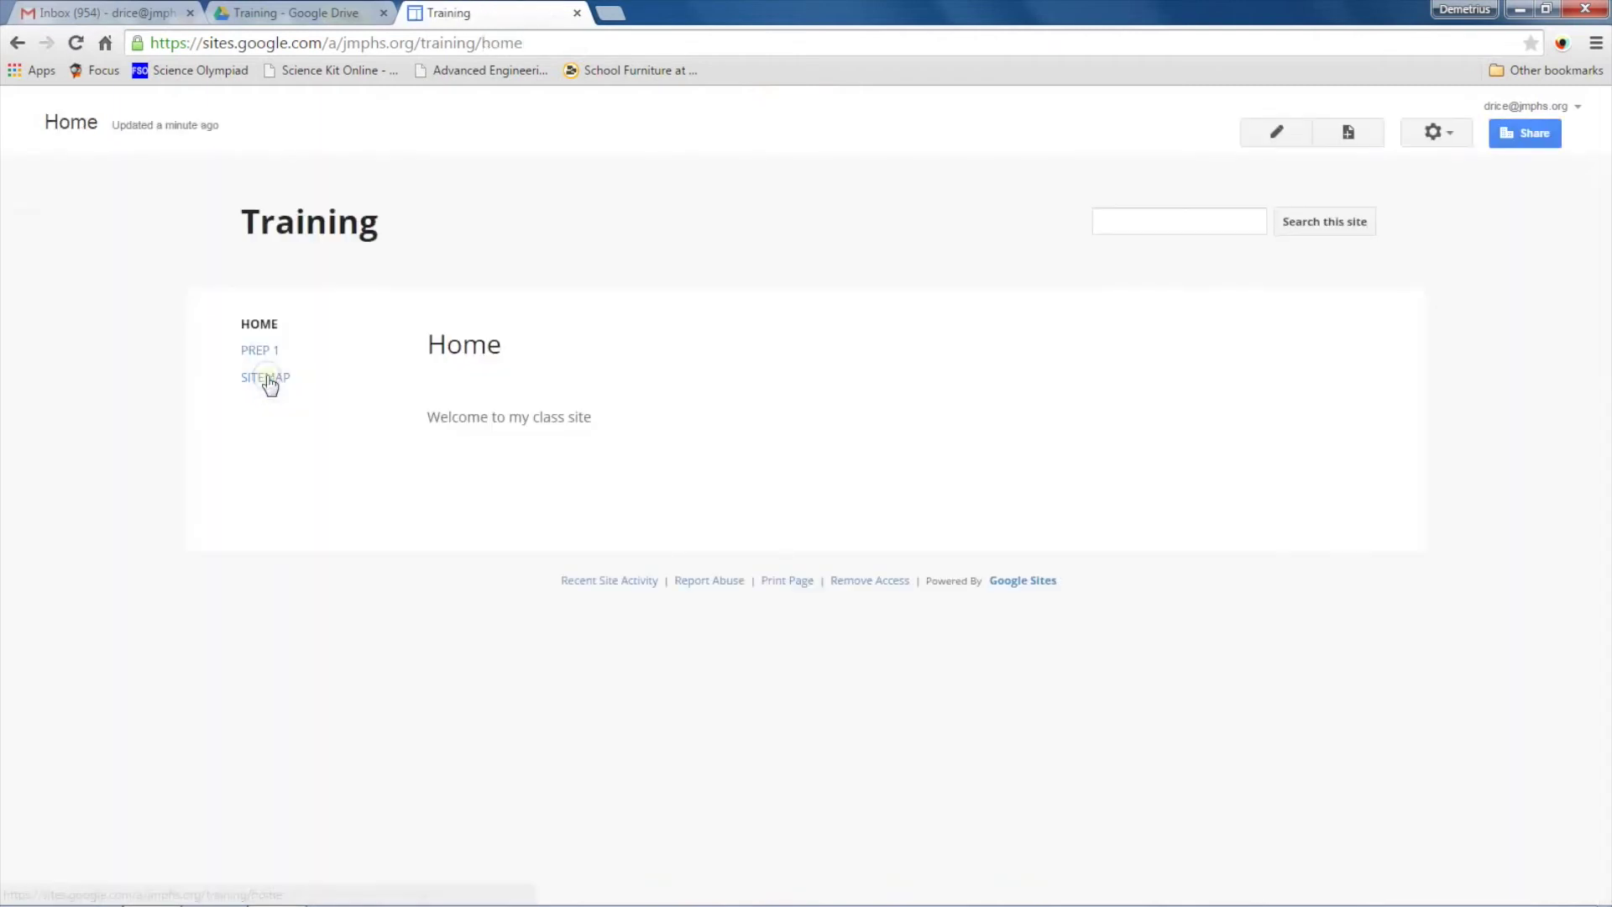
Preview the Home page as a viewer and close the preview
{"action": "left_click", "coordinate": [1447, 140]}
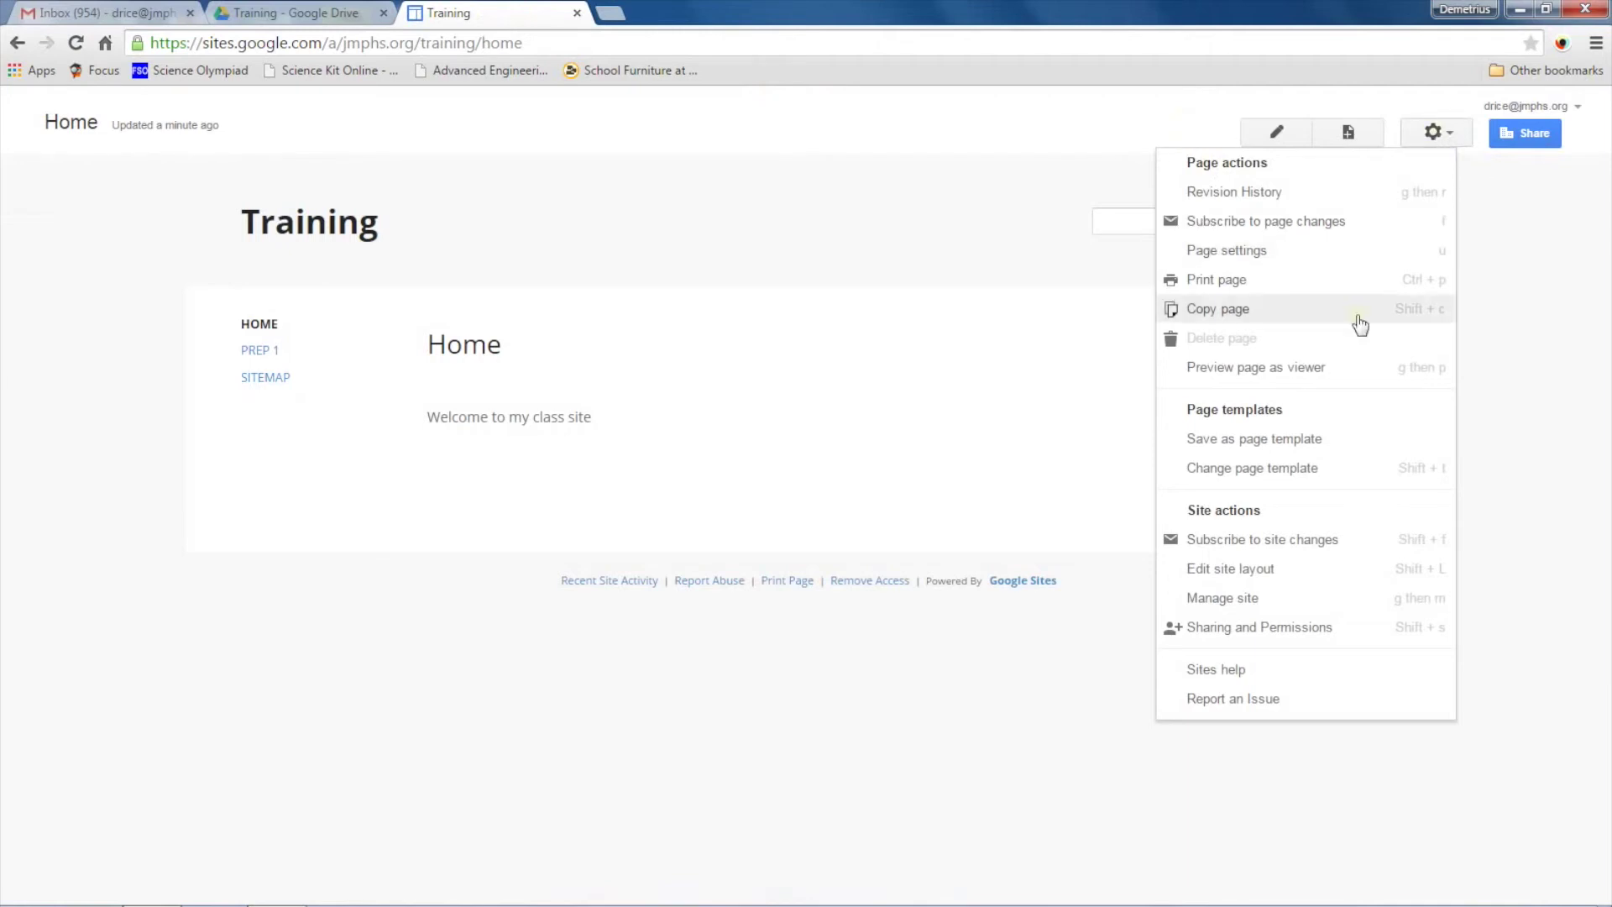
{"action": "left_click", "coordinate": [1223, 375]}
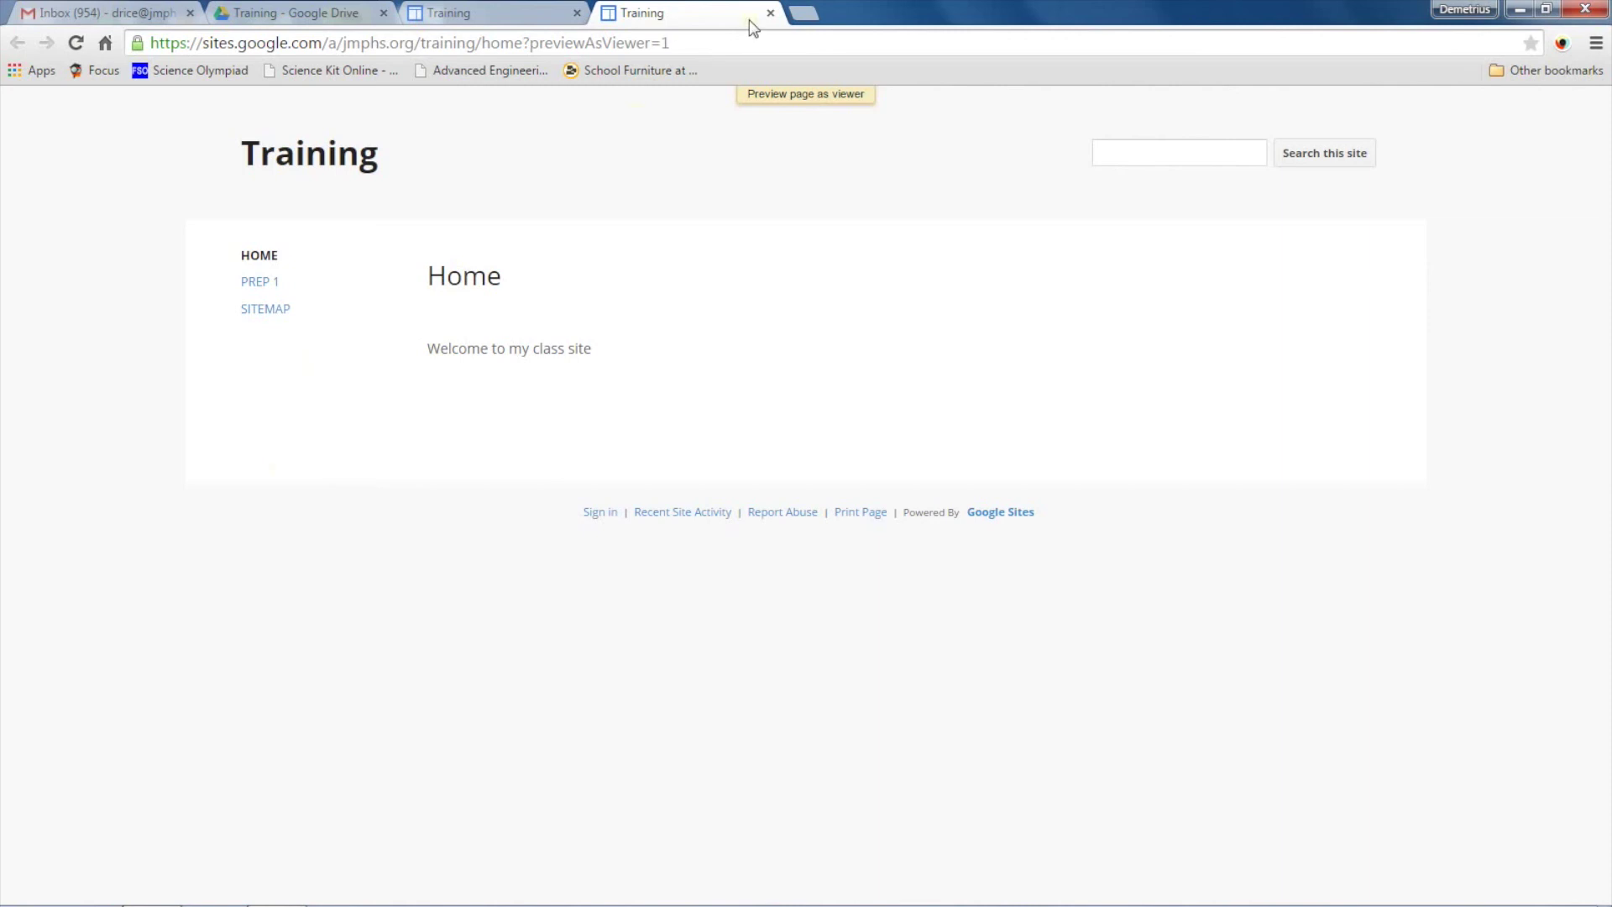
{"action": "left_click", "coordinate": [770, 13]}
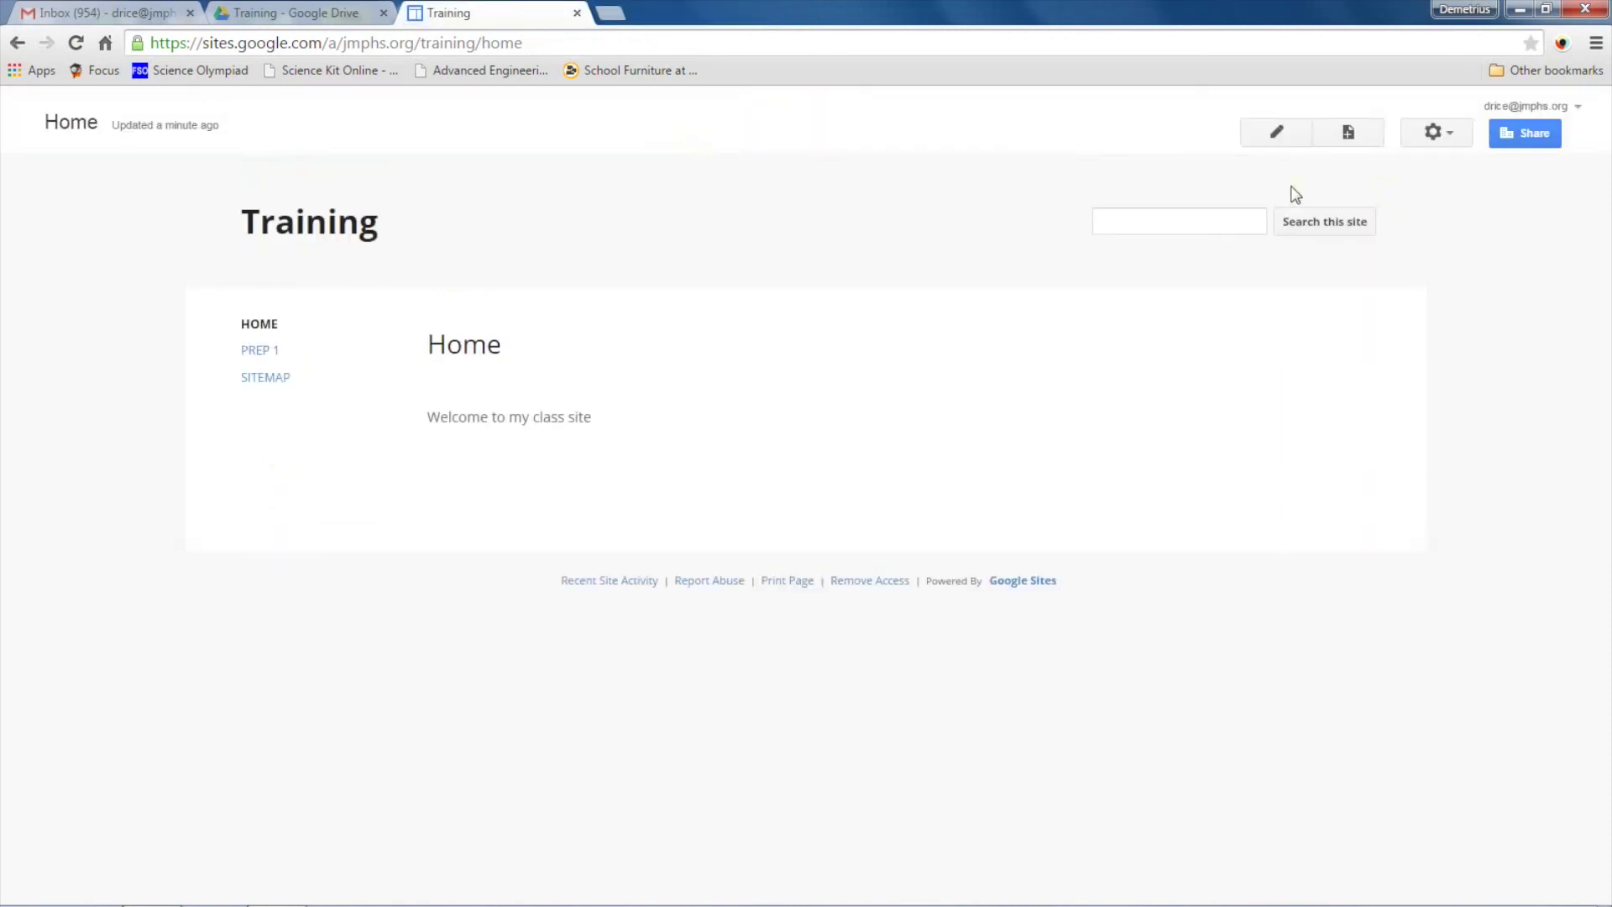
Reopen the Home page for editing, inspect its HTML source and close the source without changes
{"action": "left_click", "coordinate": [1276, 131]}
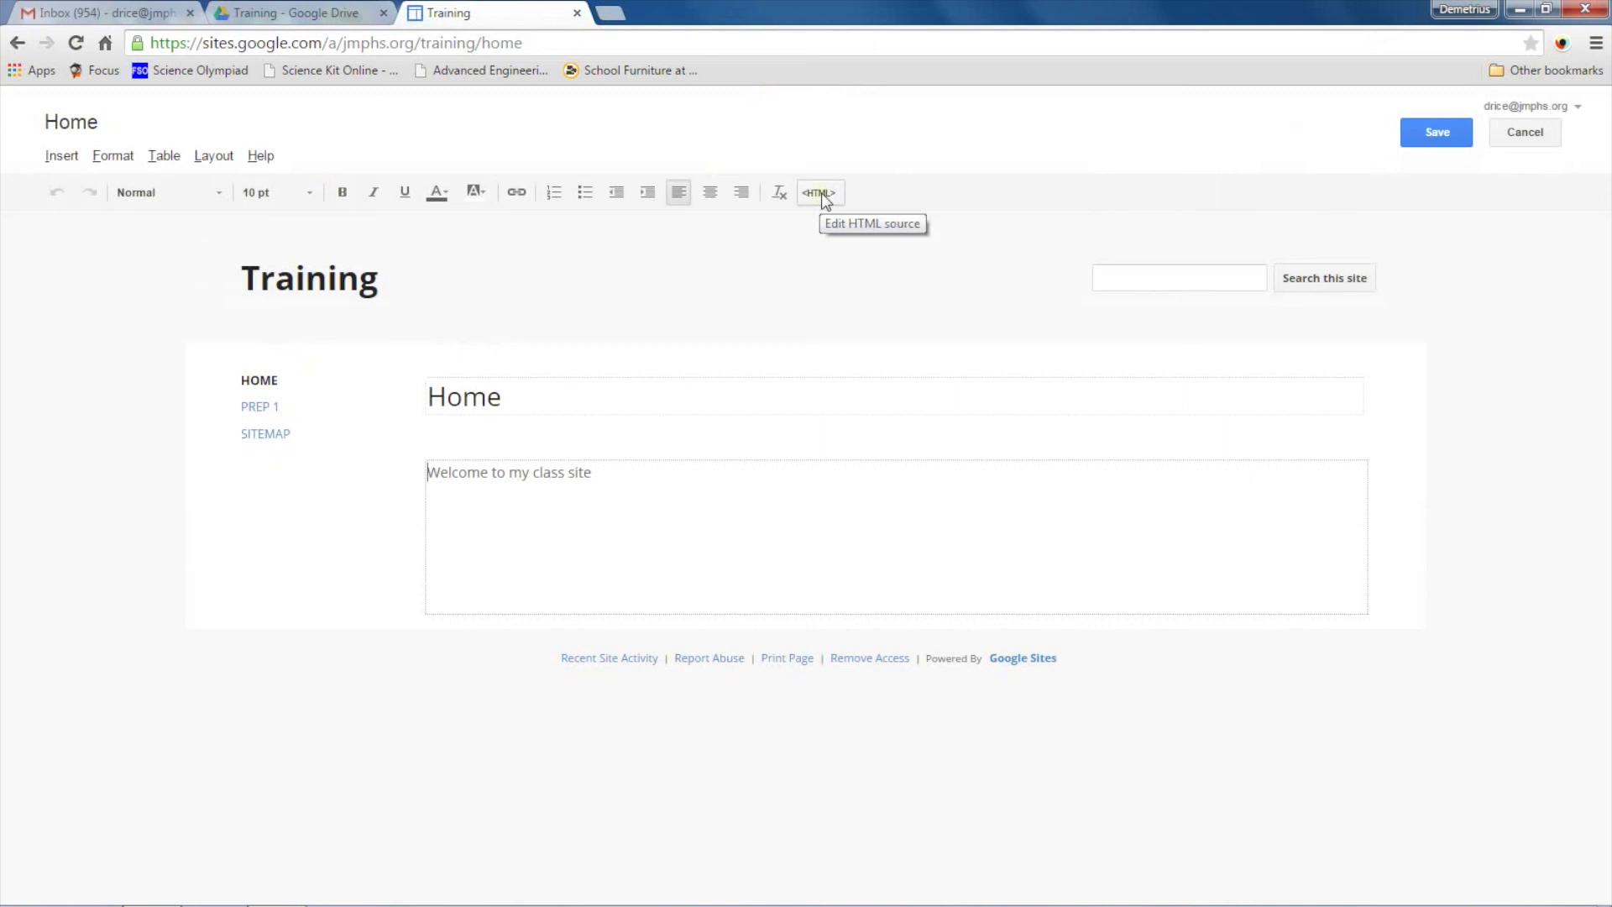
{"action": "left_click", "coordinate": [818, 193]}
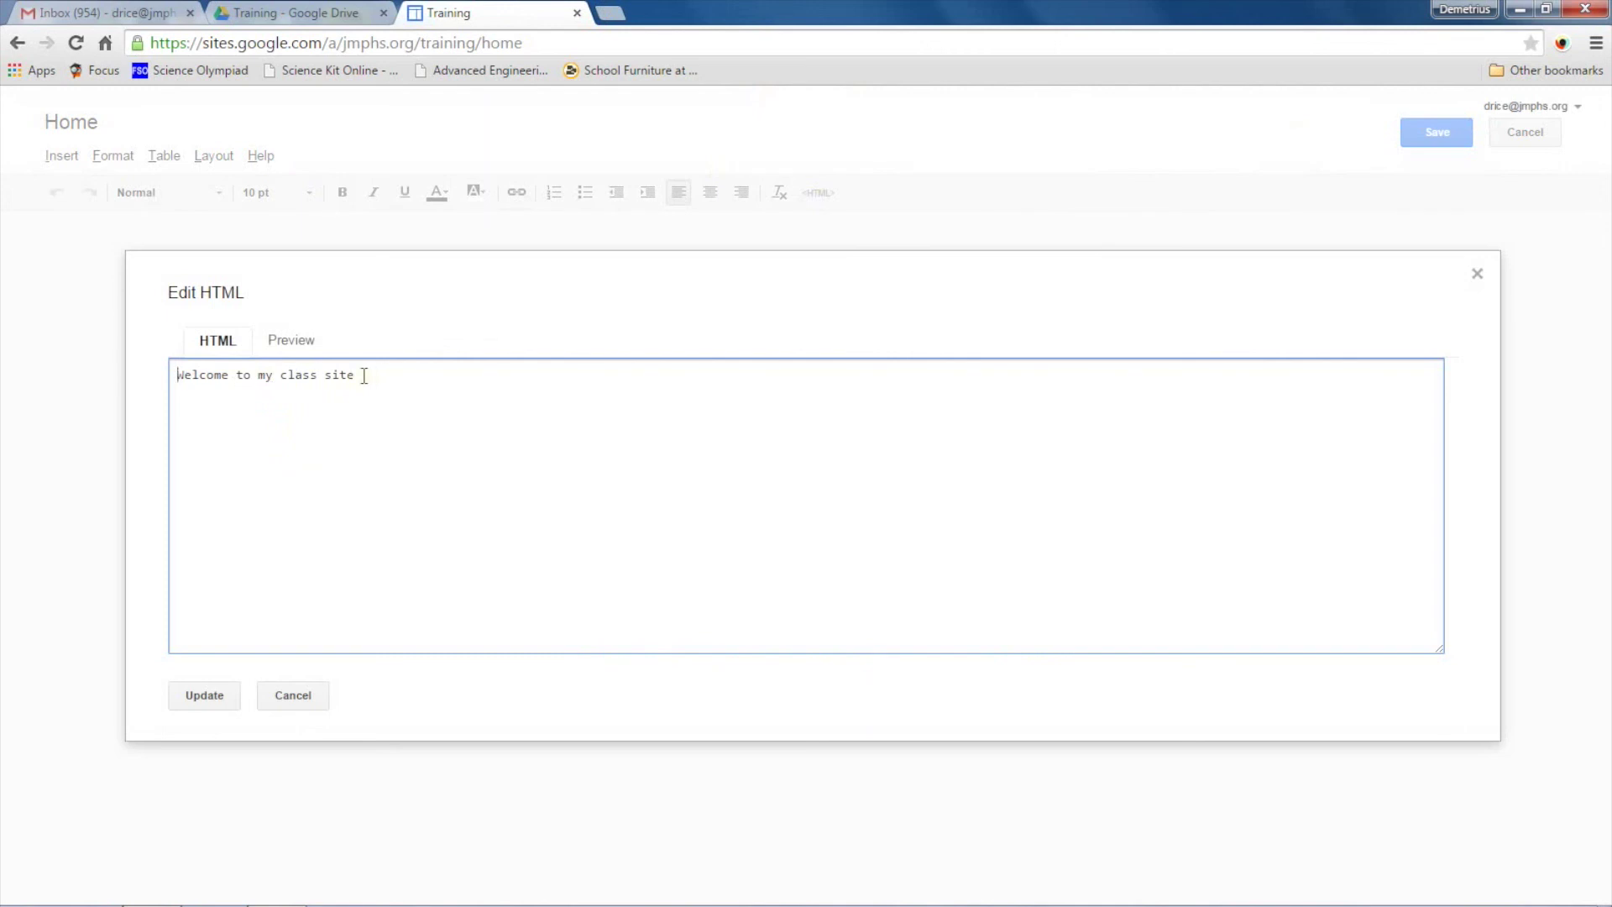
{"action": "left_click", "coordinate": [1477, 276]}
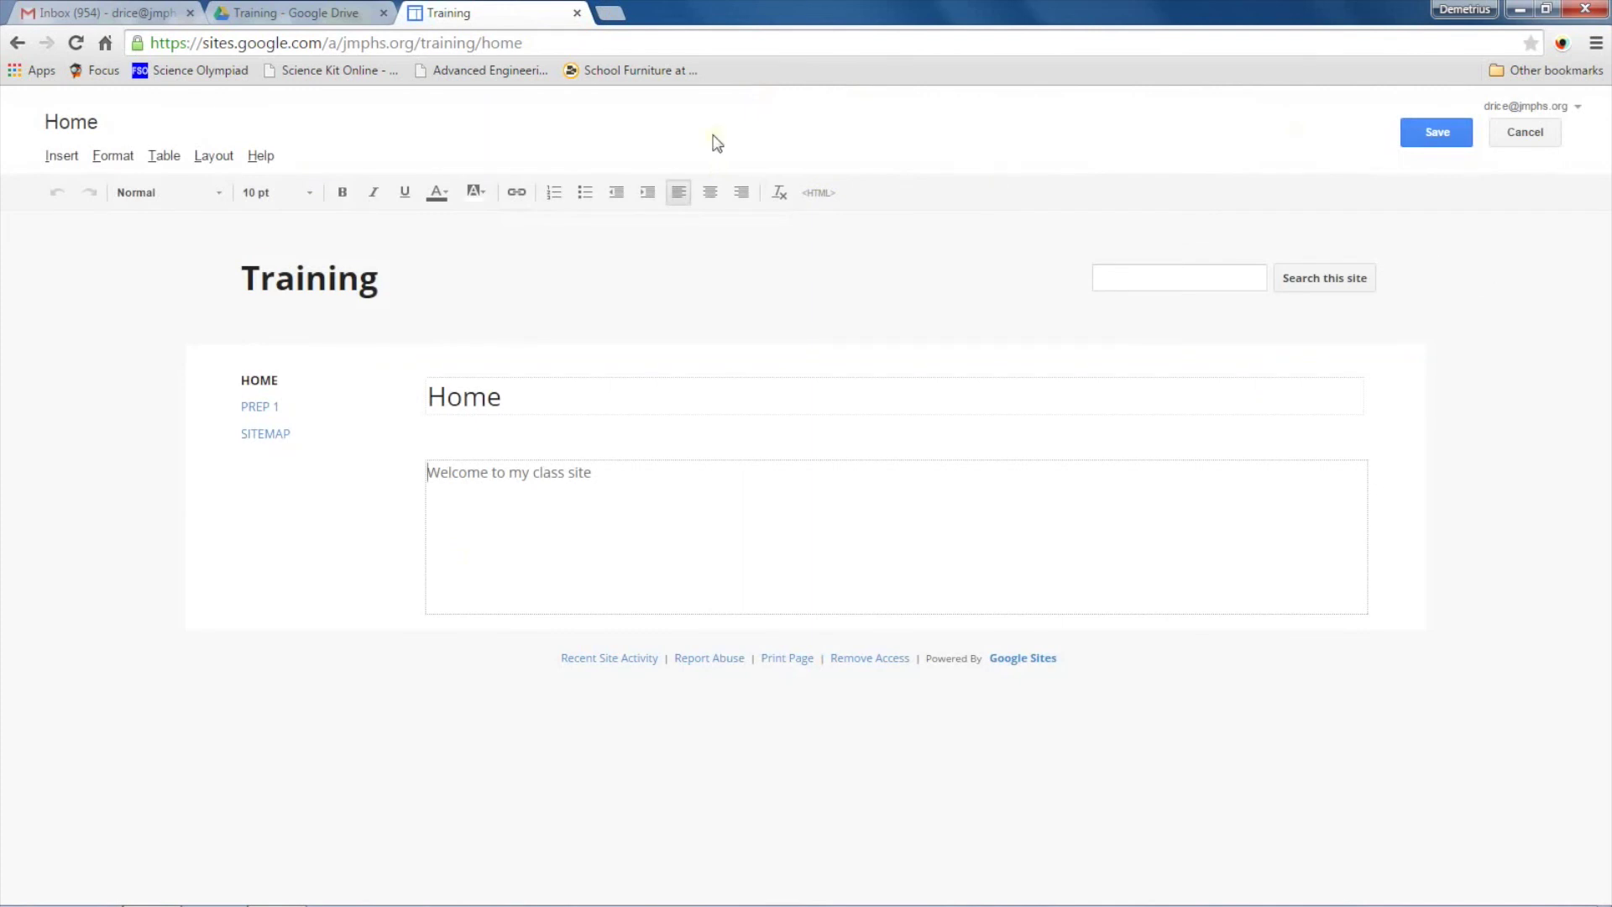